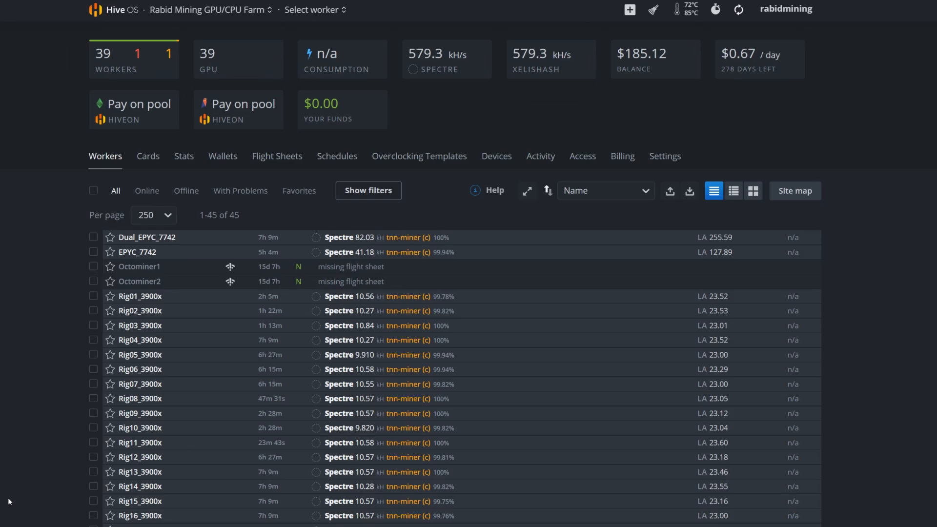
Look through the farm's full worker list, from the EPYC machines down to TestBench, to review each rig's miner and hashrate.
{"action": "scroll", "coordinate": [13, 490], "scroll_direction": "down", "scroll_amount": 2}
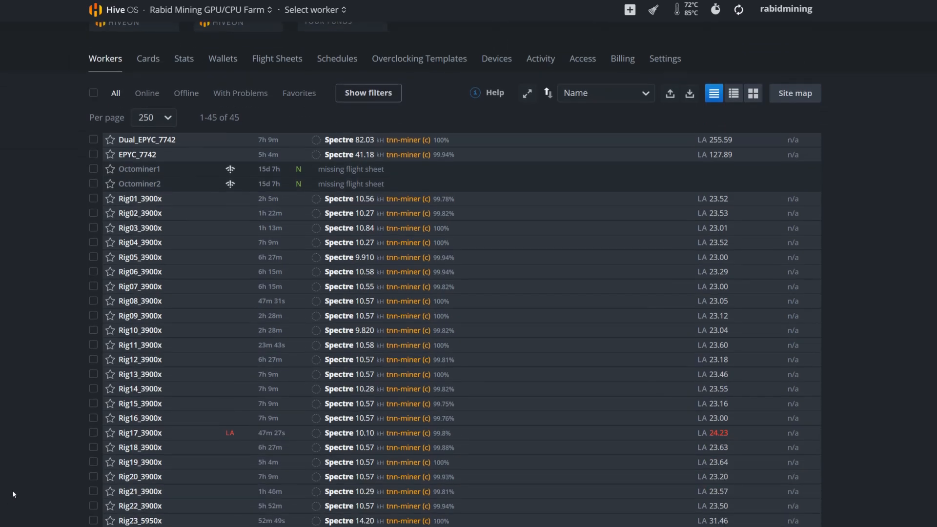
{"action": "scroll", "coordinate": [13, 490], "scroll_direction": "up", "scroll_amount": 2}
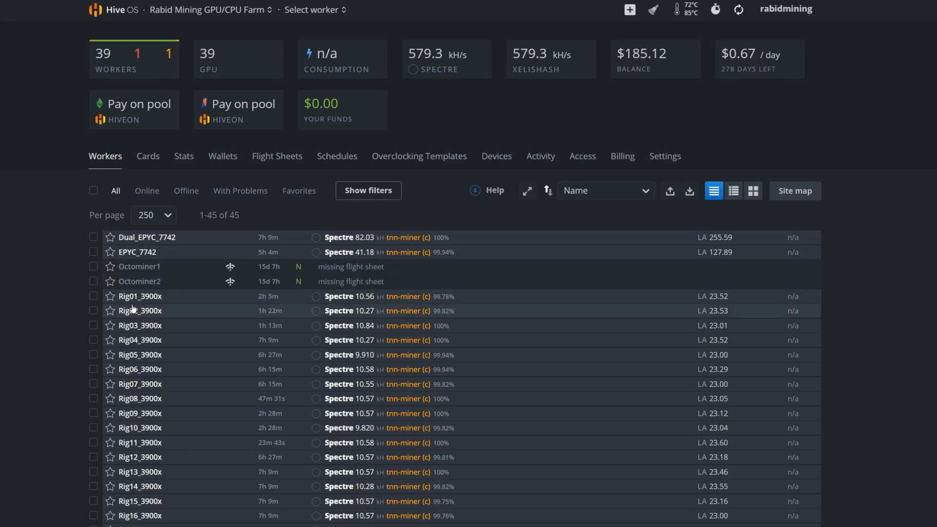
{"action": "scroll", "coordinate": [50, 508], "scroll_direction": "down", "scroll_amount": 3}
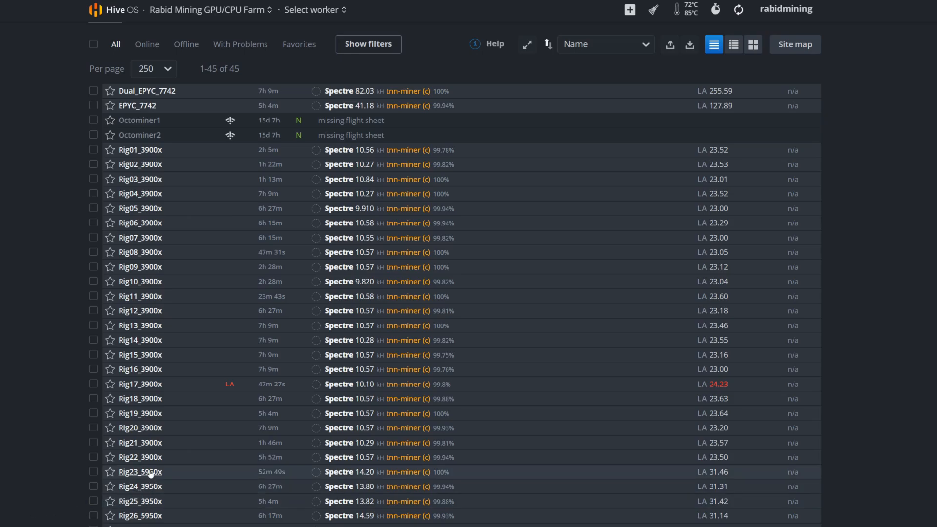
{"action": "scroll", "coordinate": [151, 474], "scroll_direction": "down", "scroll_amount": 5}
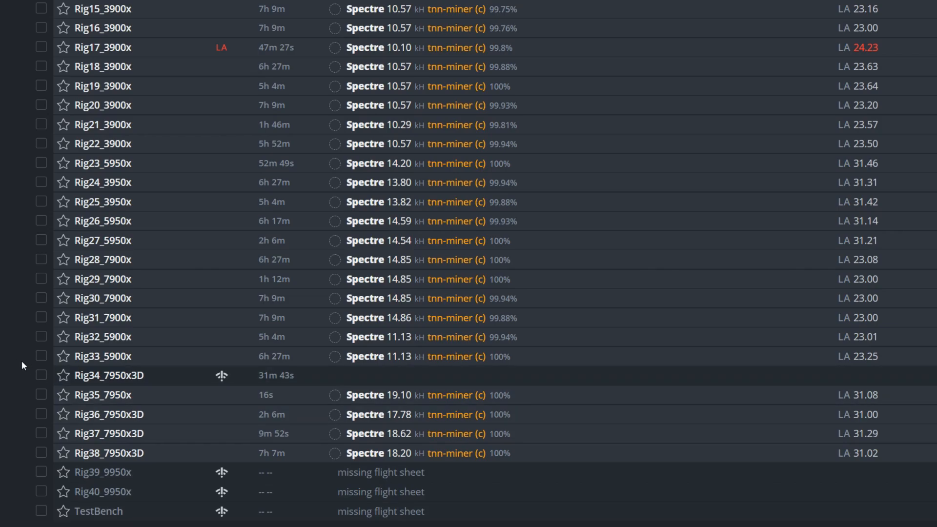
{"action": "scroll", "coordinate": [2, 355], "scroll_direction": "up", "scroll_amount": 3}
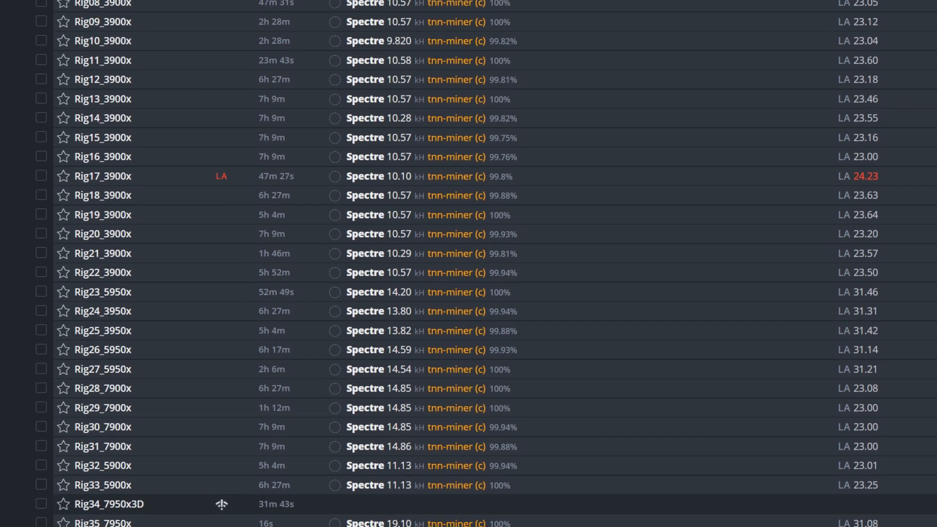
{"action": "scroll", "coordinate": [468, 264], "scroll_direction": "up", "scroll_amount": 5}
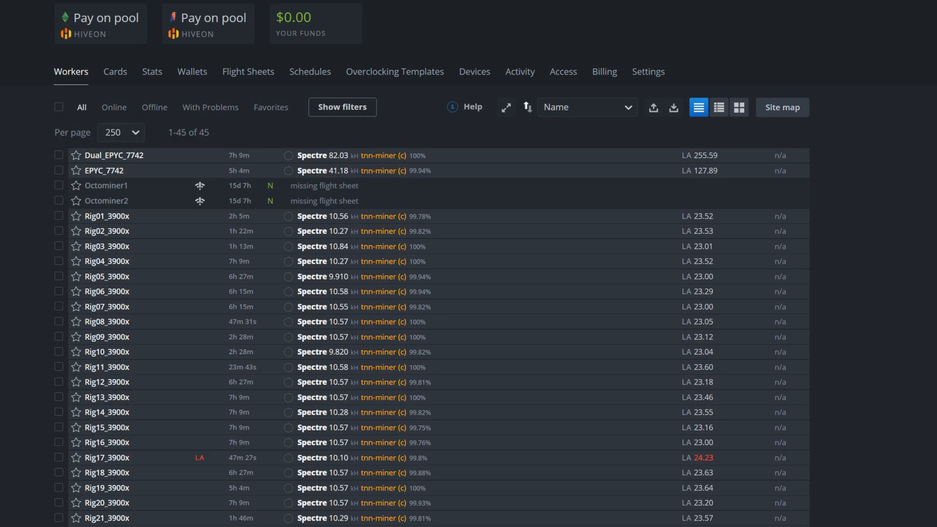
{"action": "left_click", "coordinate": [372, 73]}
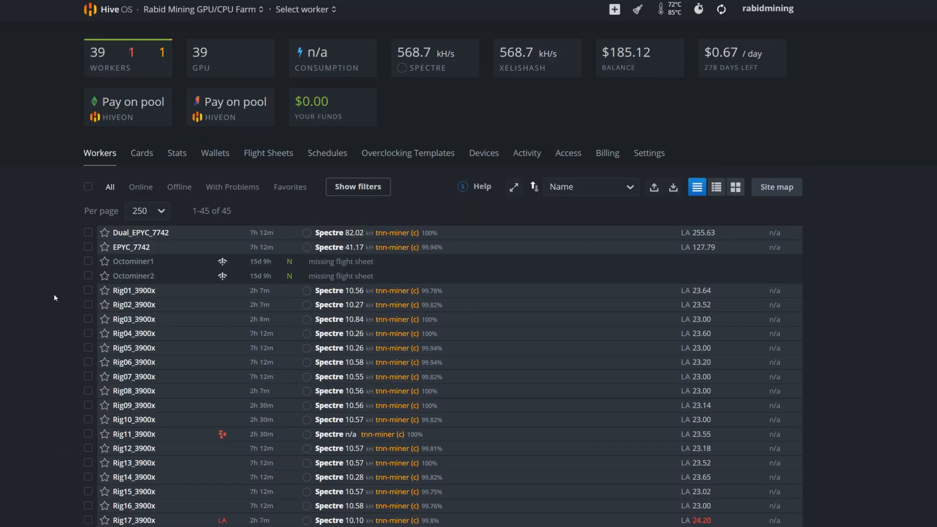
Open worker Rig01_3900x and review the custom miner configuration and extra arguments of its Spectre Node NEW flight sheet without saving.
{"action": "left_click", "coordinate": [136, 291]}
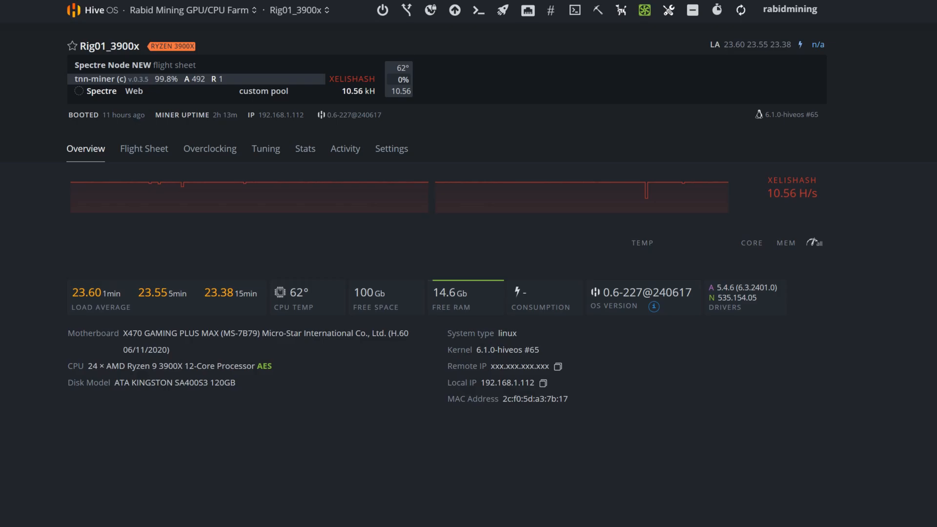
{"action": "left_click", "coordinate": [139, 155]}
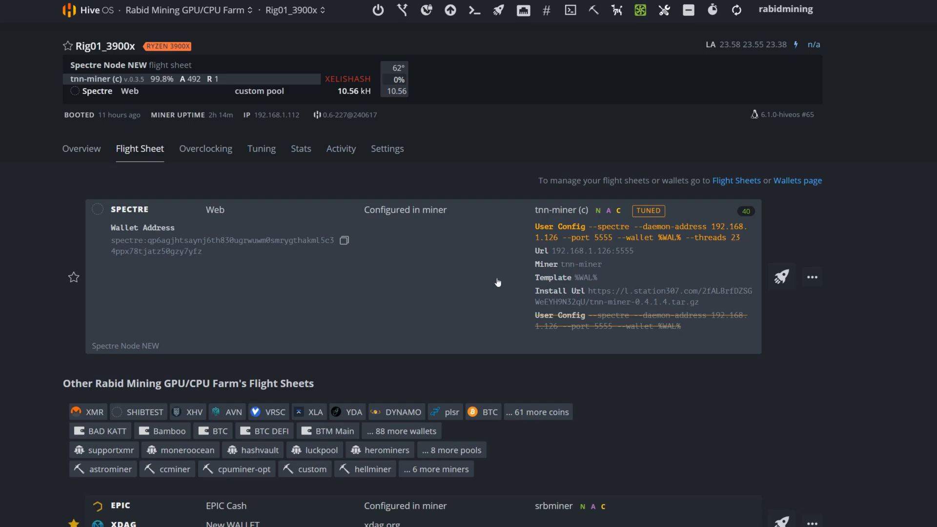
{"action": "left_click", "coordinate": [812, 279]}
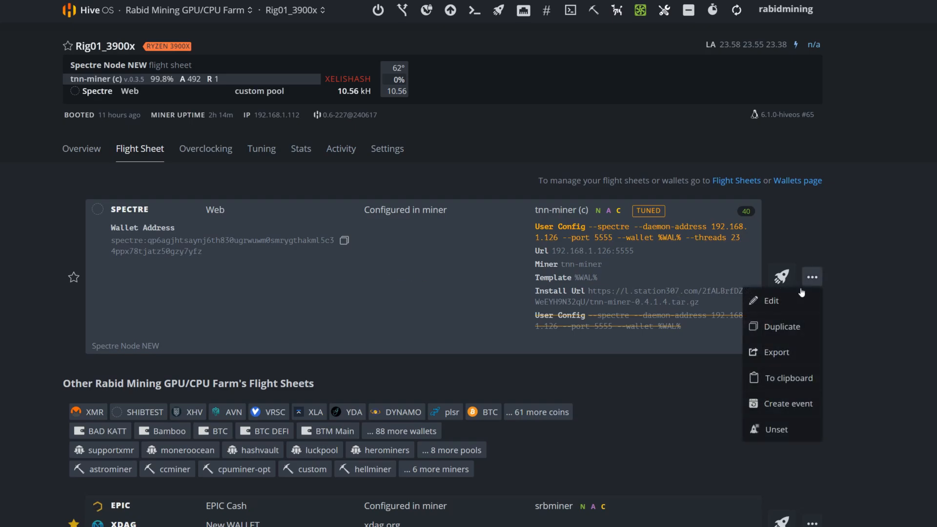
{"action": "left_click", "coordinate": [781, 300]}
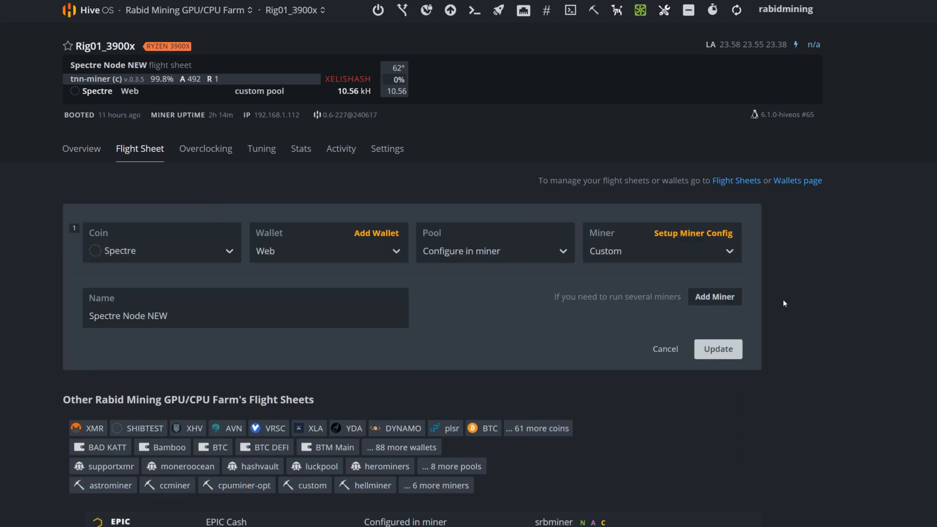
{"action": "left_click", "coordinate": [668, 239]}
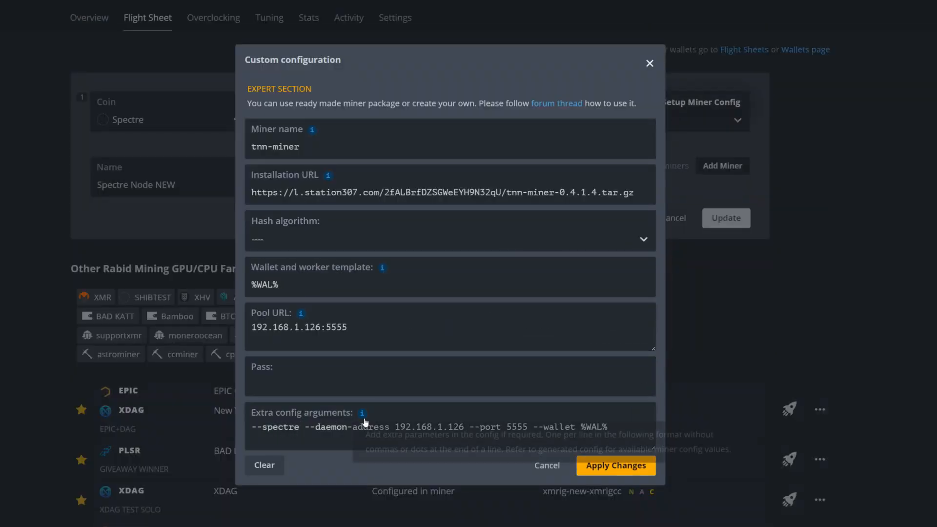
{"action": "left_click_drag", "start_coordinate": [613, 426], "coordinate": [249, 435]}
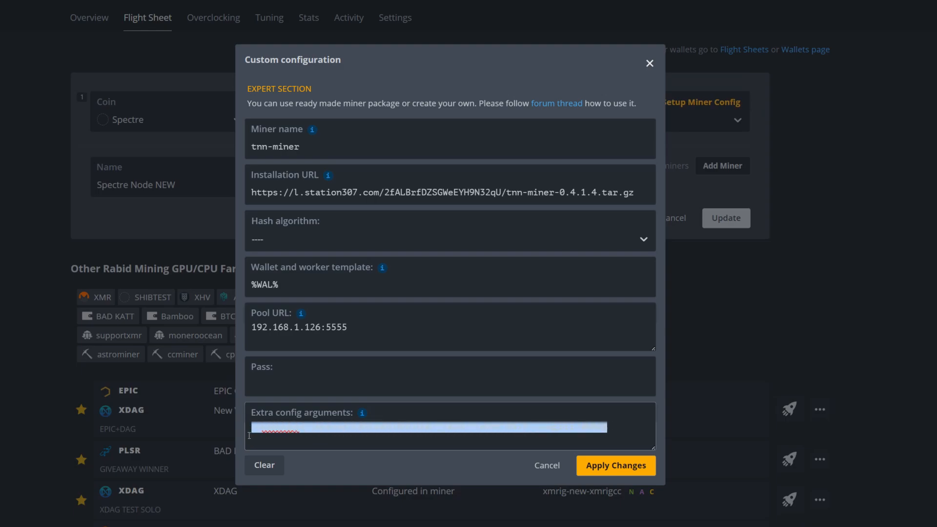
{"action": "left_click", "coordinate": [301, 440]}
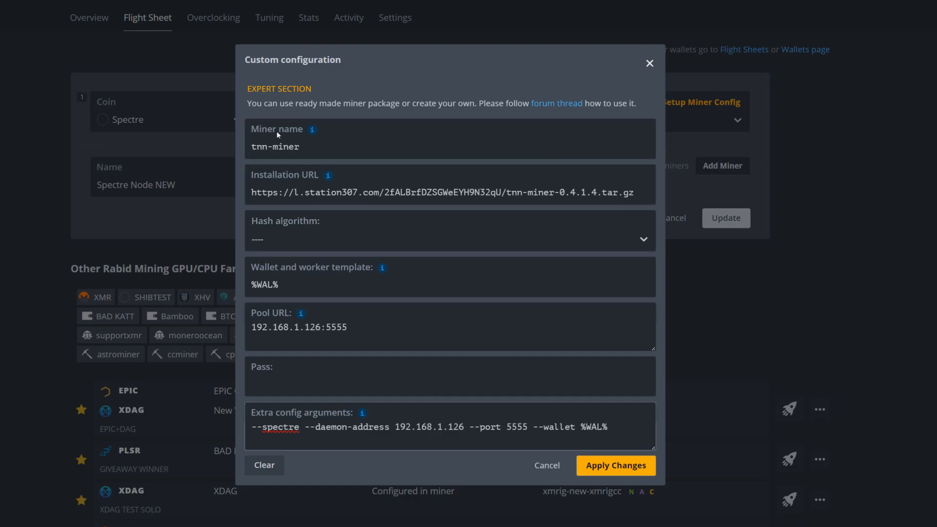
{"action": "left_click", "coordinate": [547, 465]}
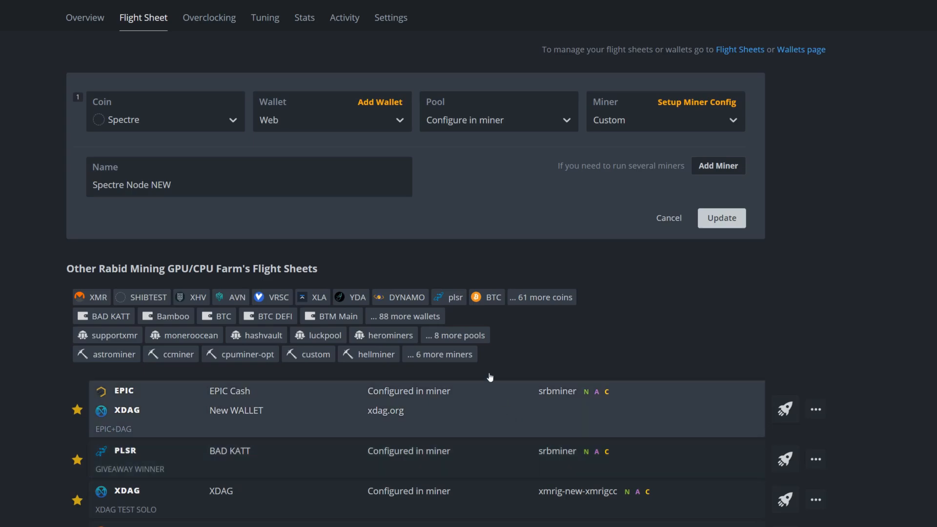
Review the custom miner's tuning override for Rig01_3900x, including its extra config arguments, and close it without applying changes.
{"action": "left_click", "coordinate": [264, 19]}
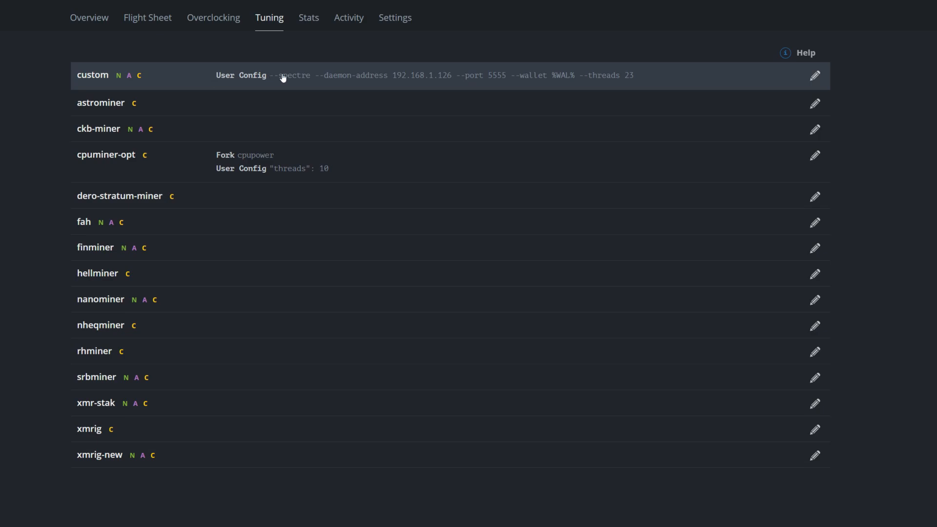
{"action": "left_click", "coordinate": [815, 77]}
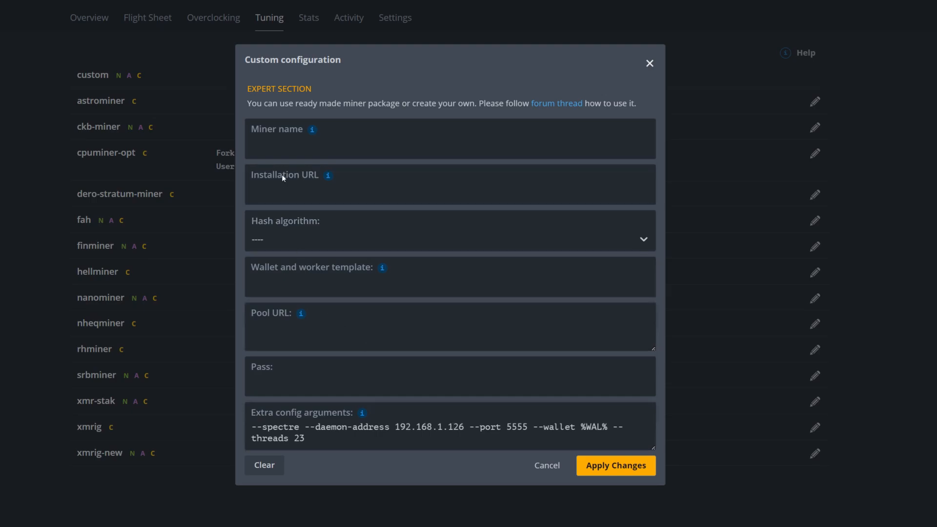
{"action": "left_click", "coordinate": [547, 473]}
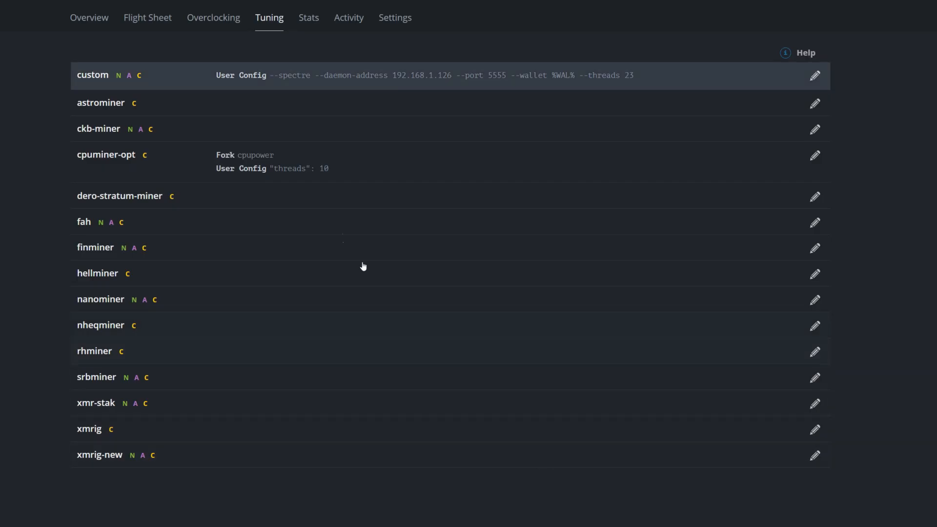
Filter the other flight sheets by QUBIC and apply the 1.9.7 CPUs flight sheet with qubminer to Rig01_3900x.
{"action": "left_click", "coordinate": [146, 19]}
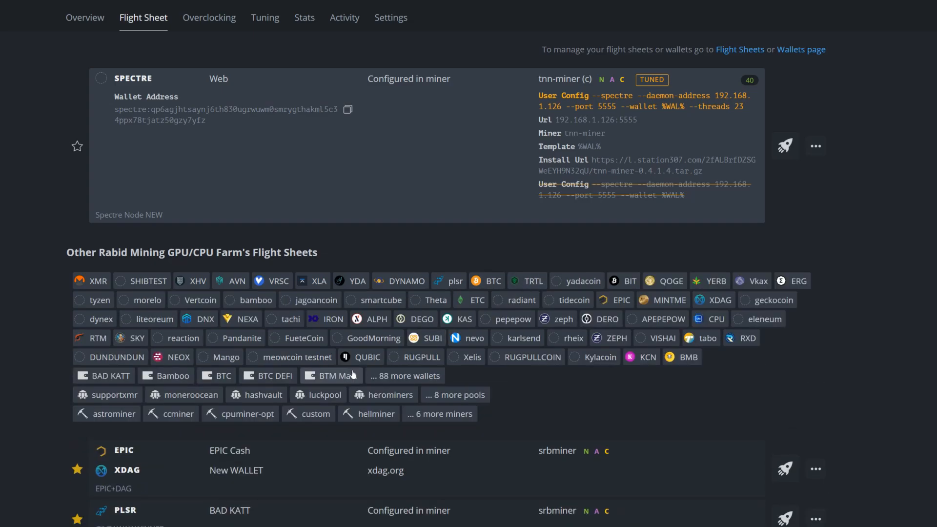
{"action": "left_click", "coordinate": [364, 357]}
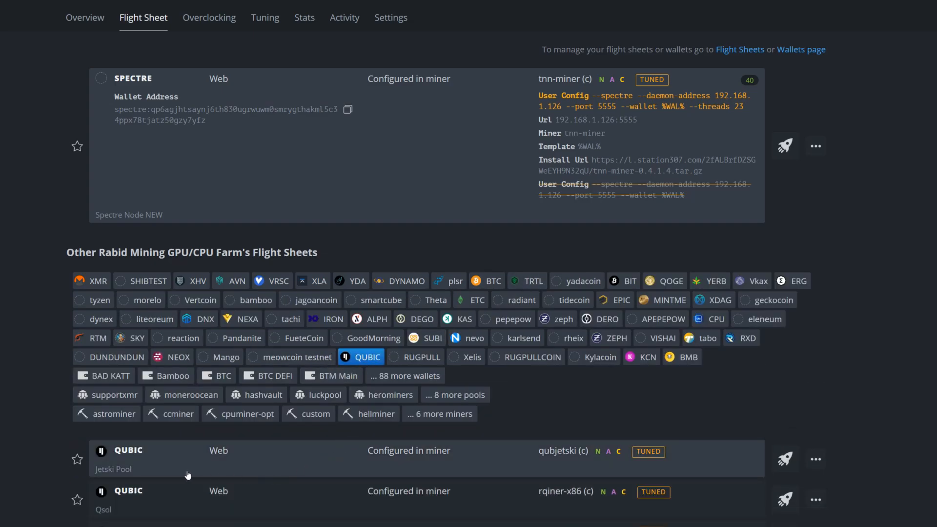
{"action": "scroll", "coordinate": [211, 476], "scroll_direction": "down", "scroll_amount": 3}
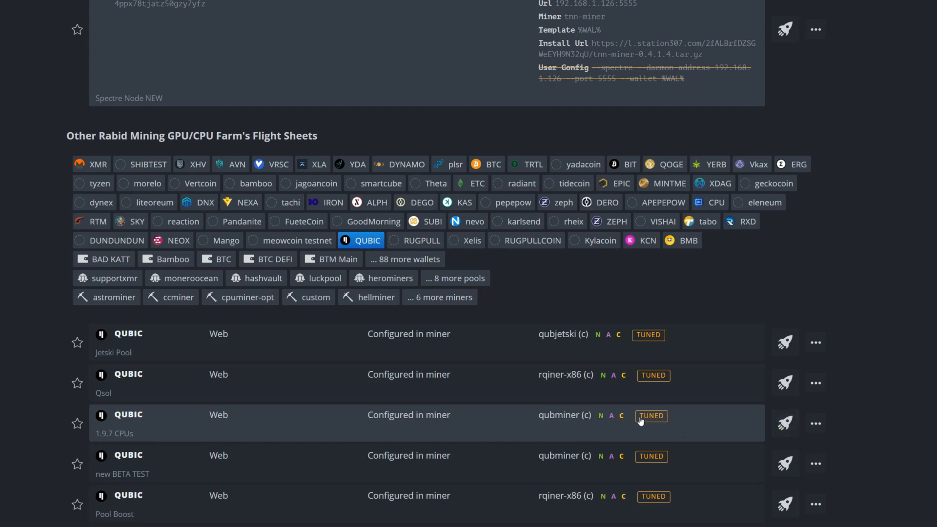
{"action": "left_click", "coordinate": [784, 423]}
{"action": "scroll", "coordinate": [534, 350], "scroll_direction": "up", "scroll_amount": 2}
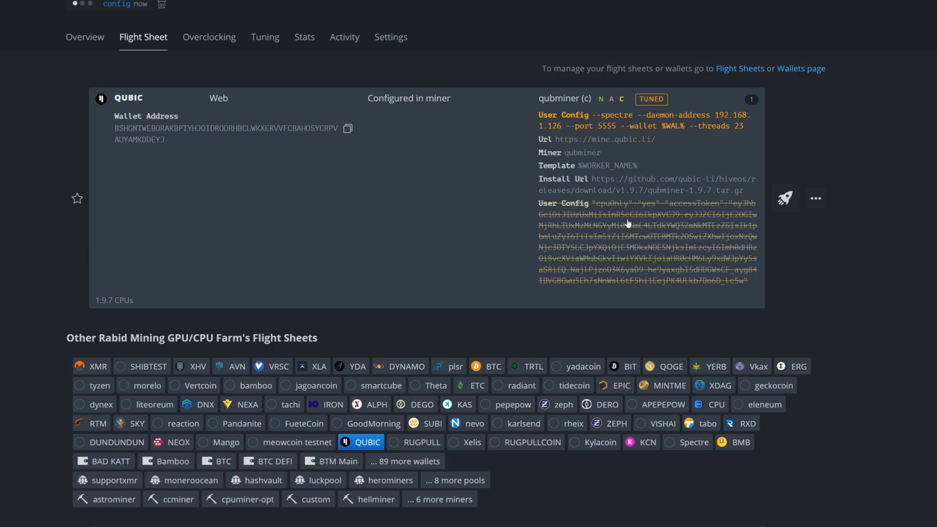
Check the rig's miner tuning, then copy the Qubic arguments block, including the access token, from the "miner set up" text file.
{"action": "left_click", "coordinate": [270, 47]}
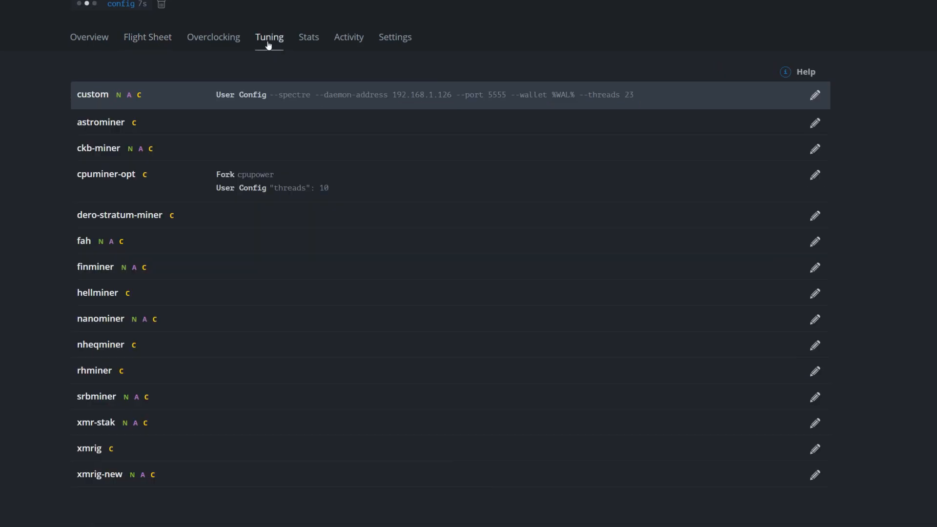
{"action": "scroll", "coordinate": [274, 97], "scroll_direction": "down", "scroll_amount": 1}
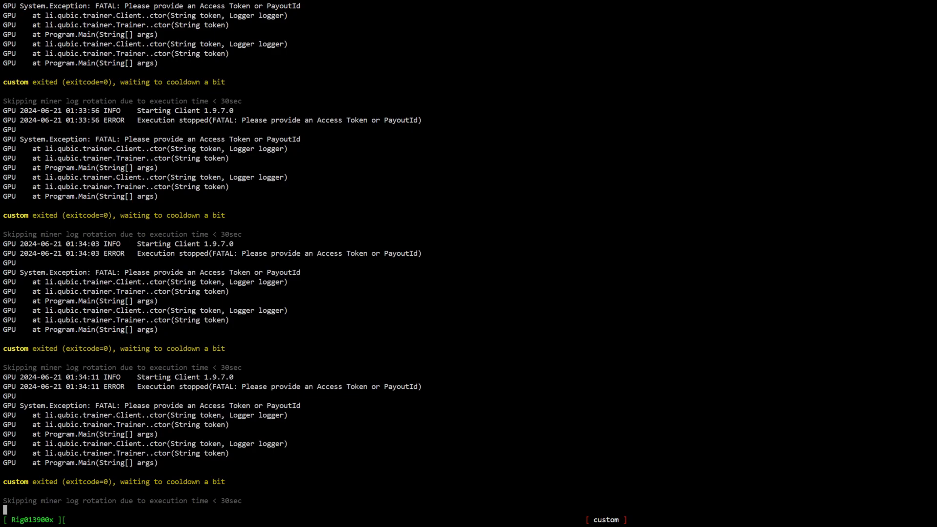
{"action": "key", "text": "super+e"}
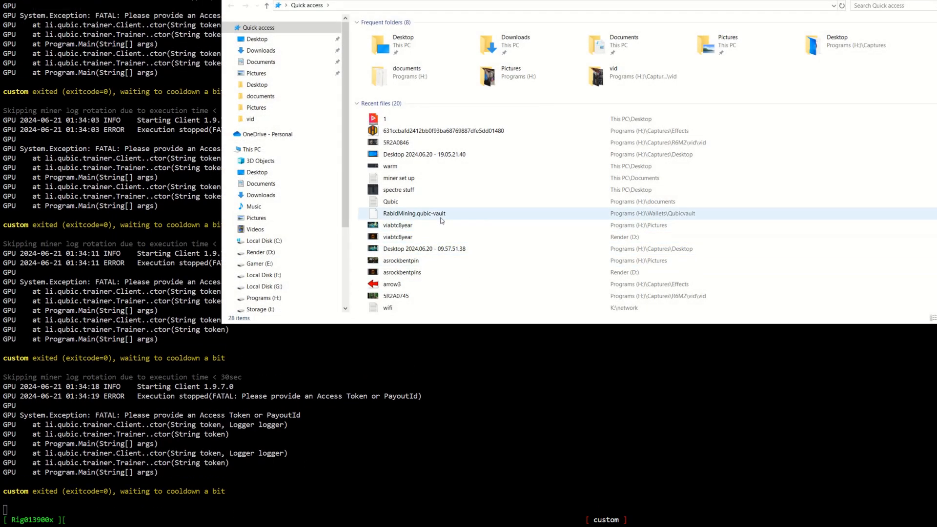
{"action": "double_click", "coordinate": [399, 178]}
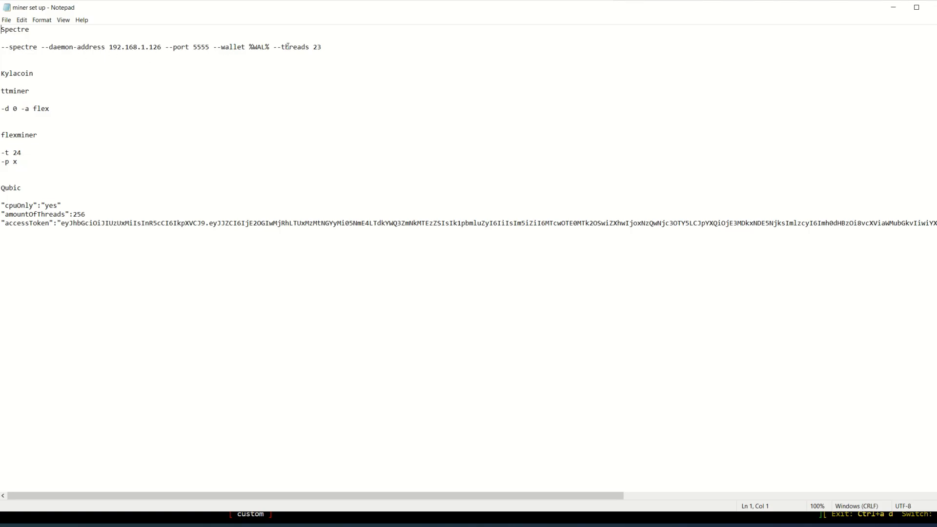
{"action": "left_click_drag", "start_coordinate": [2, 206], "coordinate": [936, 225]}
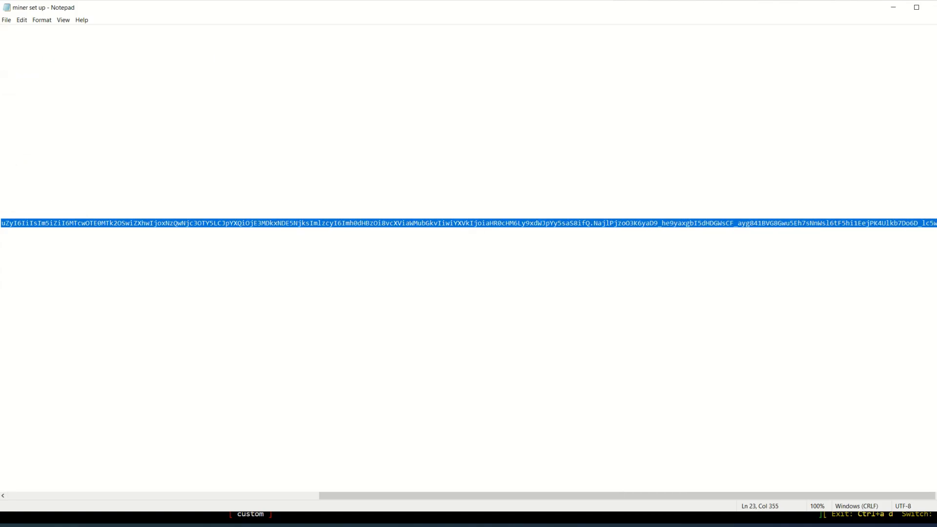
{"action": "right_click", "coordinate": [895, 223]}
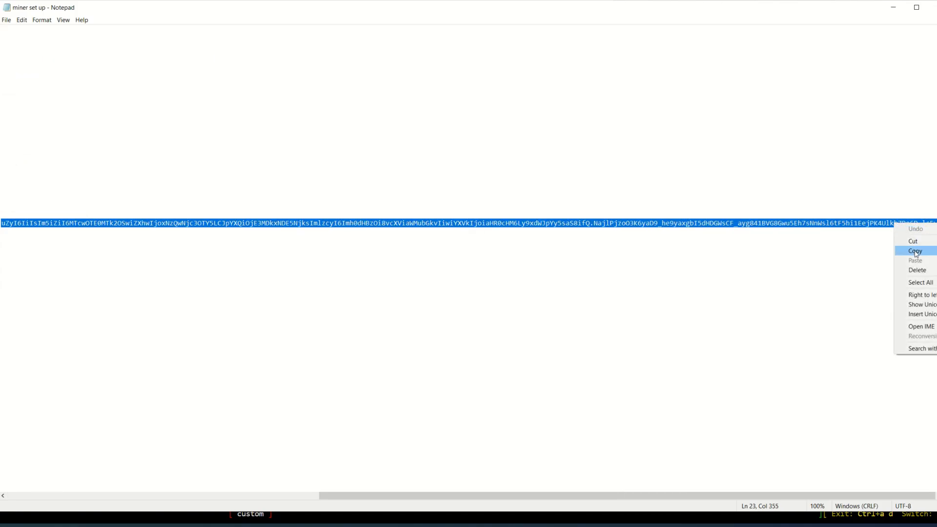
{"action": "left_click", "coordinate": [907, 251]}
{"action": "left_click_drag", "start_coordinate": [414, 497], "coordinate": [78, 507]}
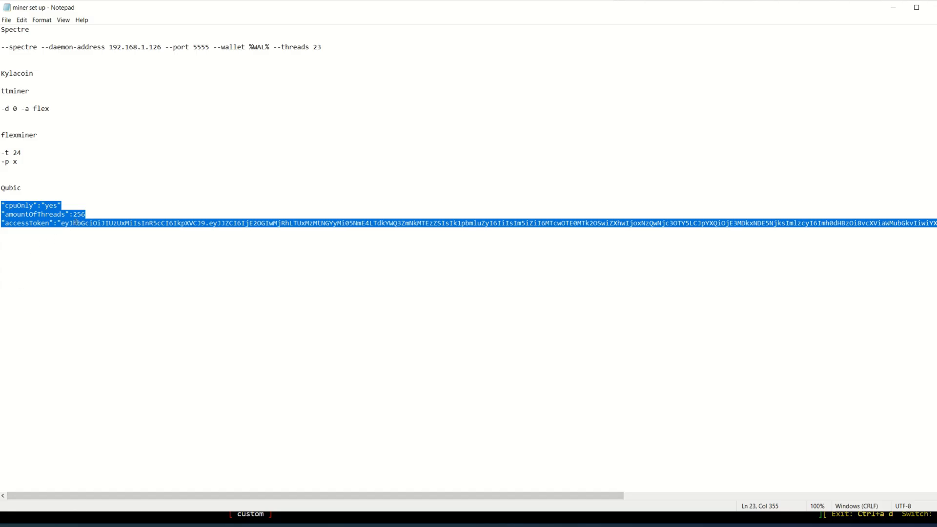
{"action": "left_click", "coordinate": [926, 7]}
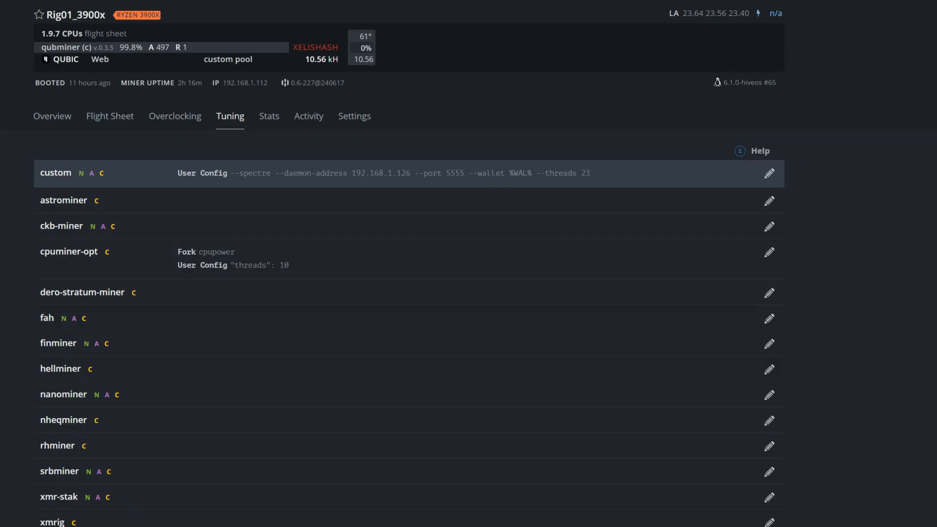
Replace the extra config arguments in the custom miner's tuning with the copied Qubic settings, including the access token.
{"action": "left_click", "coordinate": [769, 174]}
{"action": "left_click", "coordinate": [266, 418]}
{"action": "left_click_drag", "start_coordinate": [266, 417], "coordinate": [204, 404]}
{"action": "key", "text": "BackSpace"}
{"action": "key", "text": "ctrl+v"}
{"action": "scroll", "coordinate": [332, 418], "scroll_direction": "up", "scroll_amount": 3}
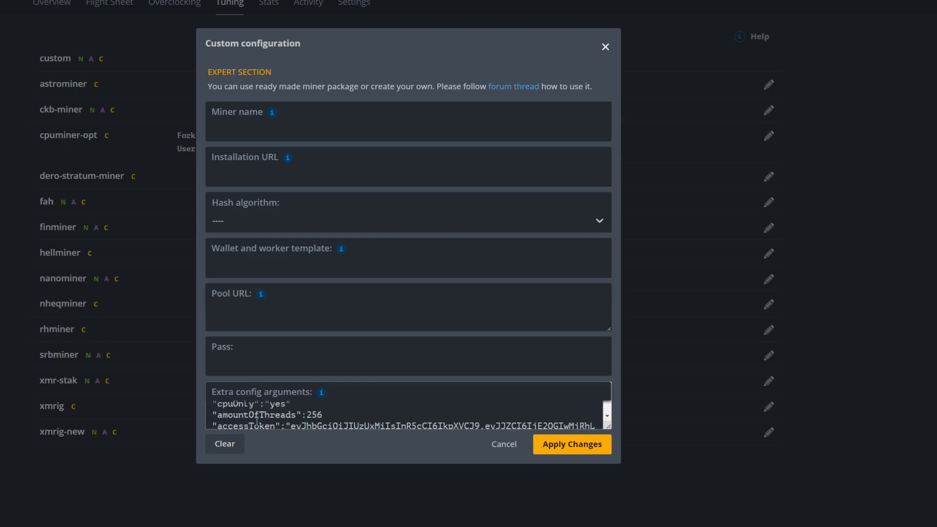
Set amountOfThreads to 24 in the Qubic arguments and apply the custom miner configuration.
{"action": "left_click", "coordinate": [333, 418]}
{"action": "key", "text": "BackSpace"}
{"action": "key", "text": "BackSpace"}
{"action": "key", "text": "BackSpace"}
{"action": "type", "text": "24"}
{"action": "left_click", "coordinate": [564, 447]}
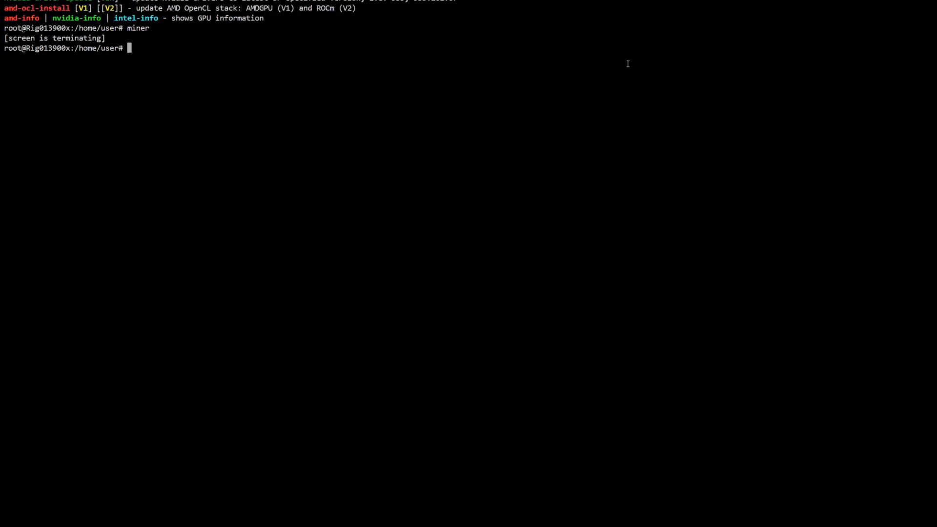
Rerun the miner command in Rig01_3900x's terminal to view the miner's output.
{"action": "key", "text": "Up"}
{"action": "key", "text": "Return"}
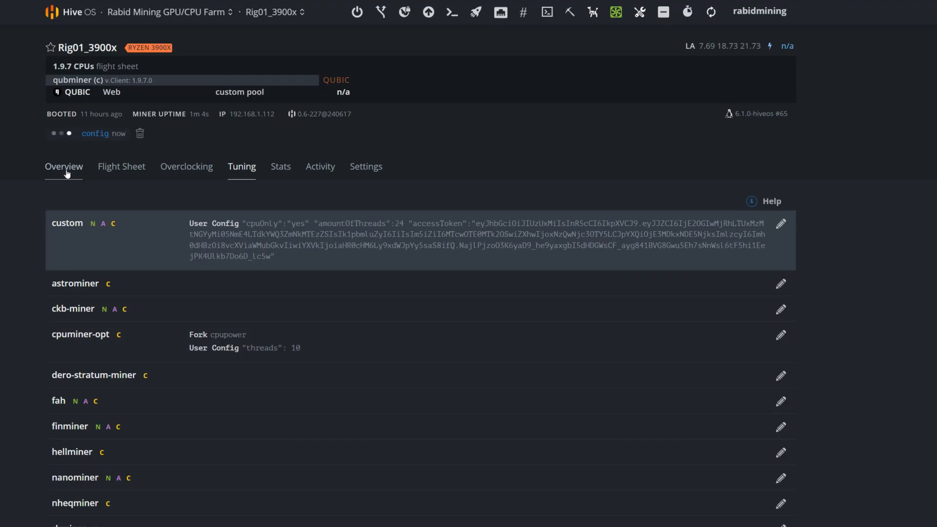
Check Rig01_3900x's overview and return to the Rabid Mining GPU/CPU Farm.
{"action": "left_click", "coordinate": [64, 167]}
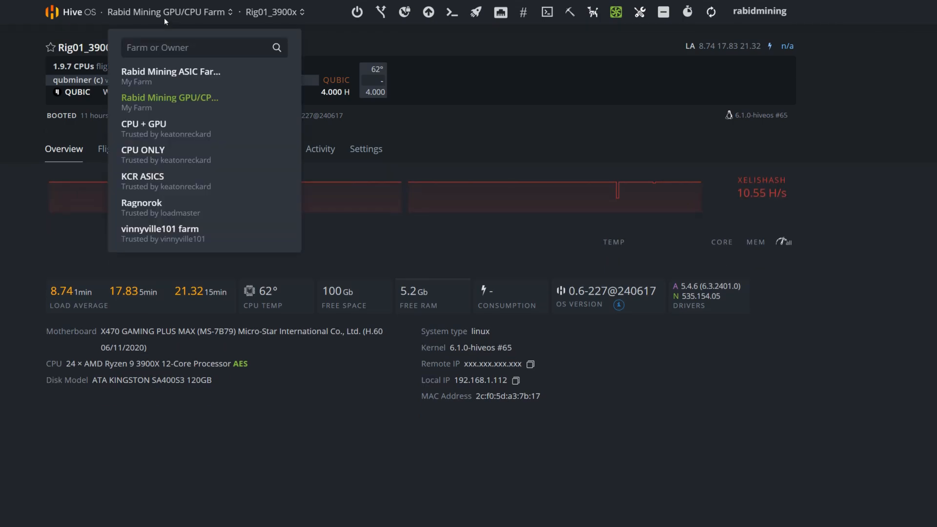
{"action": "left_click", "coordinate": [164, 14]}
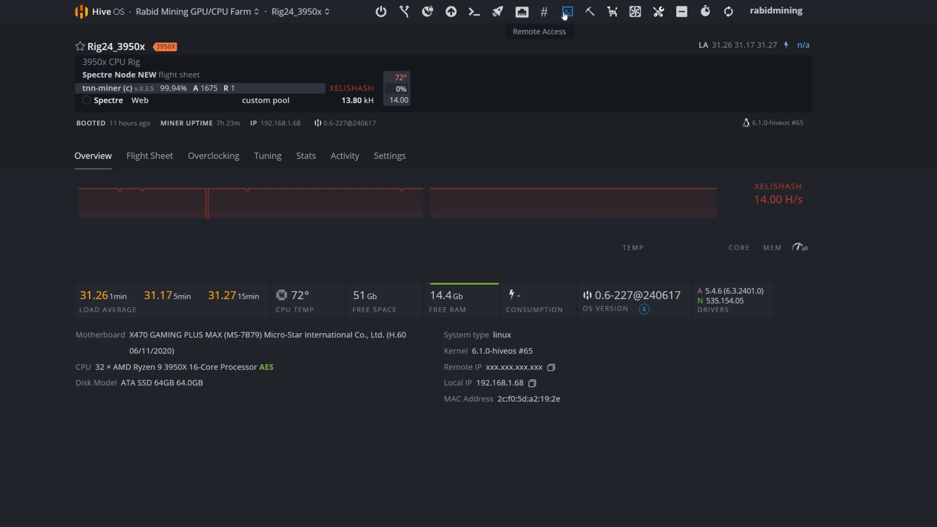
Check Rig24_3950x's custom miner tuning and return to the Rabid Mining GPU/CPU Farm.
{"action": "left_click", "coordinate": [284, 157]}
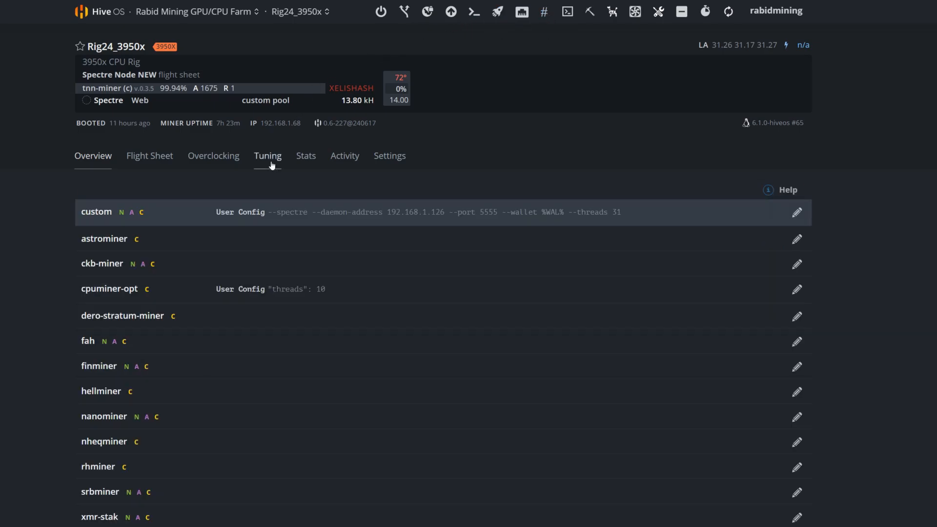
{"action": "left_click", "coordinate": [204, 11]}
{"action": "left_click", "coordinate": [197, 96]}
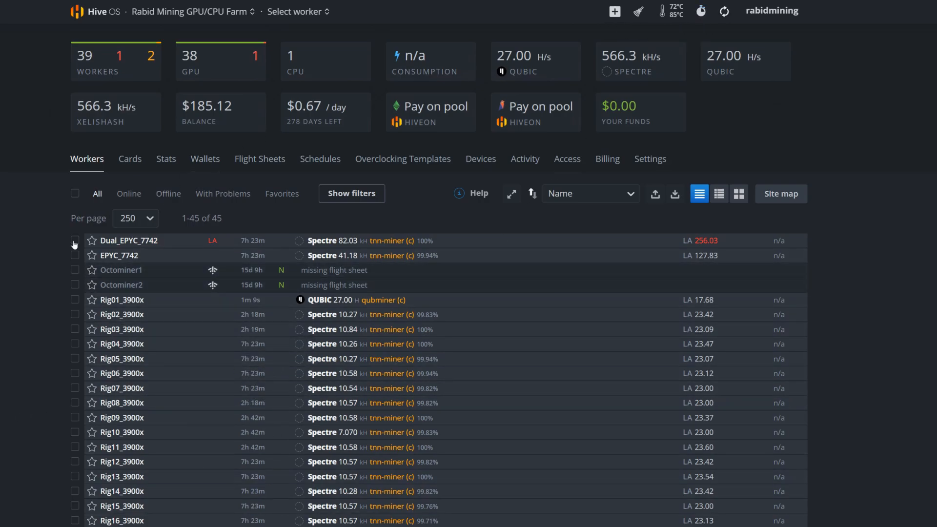
Select all workers except Octominer1, Octominer2, Rig34_7950x3D, Rig39_9950x, Rig40_9950x and TestBench.
{"action": "left_click", "coordinate": [75, 193]}
{"action": "left_click", "coordinate": [88, 236]}
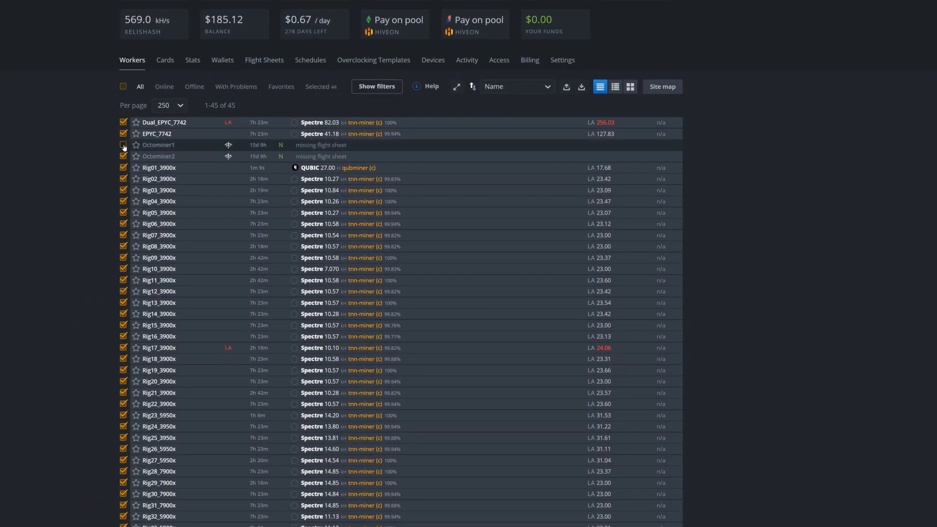
{"action": "left_click", "coordinate": [87, 250]}
{"action": "scroll", "coordinate": [84, 230], "scroll_direction": "down", "scroll_amount": 3}
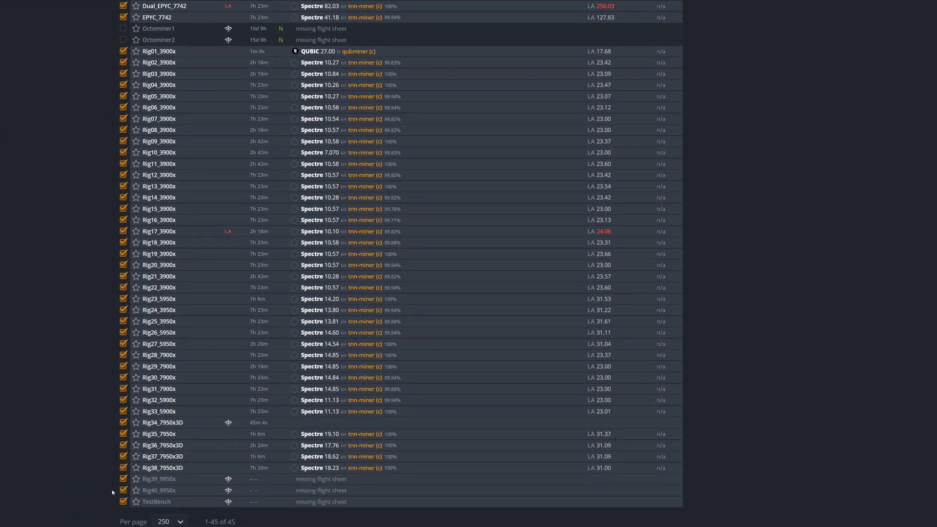
{"action": "left_click", "coordinate": [123, 502]}
{"action": "left_click", "coordinate": [123, 491]}
{"action": "left_click", "coordinate": [123, 479]}
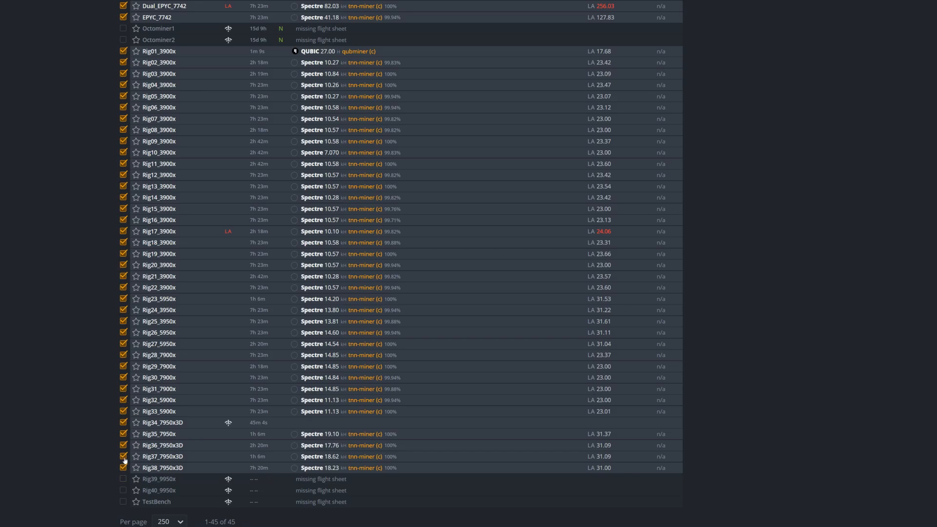
{"action": "left_click", "coordinate": [123, 422]}
{"action": "scroll", "coordinate": [95, 418], "scroll_direction": "up", "scroll_amount": 3}
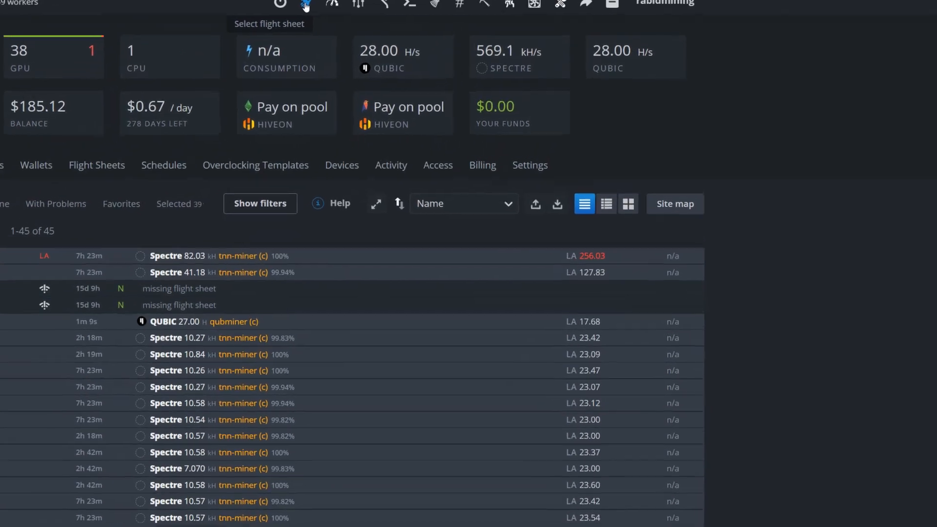
Apply the QUBIC flight sheet 1.9.7 CPUs to the selected workers.
{"action": "left_click", "coordinate": [306, 6]}
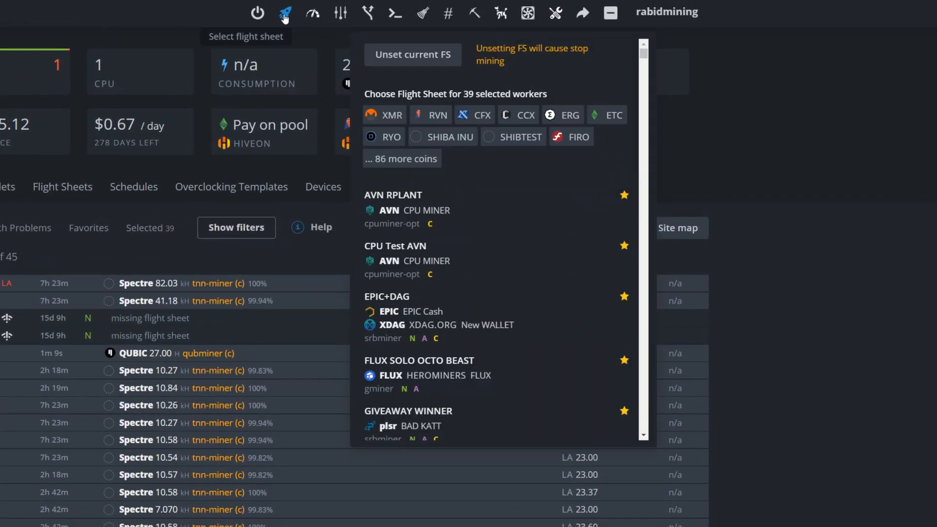
{"action": "left_click", "coordinate": [395, 163]}
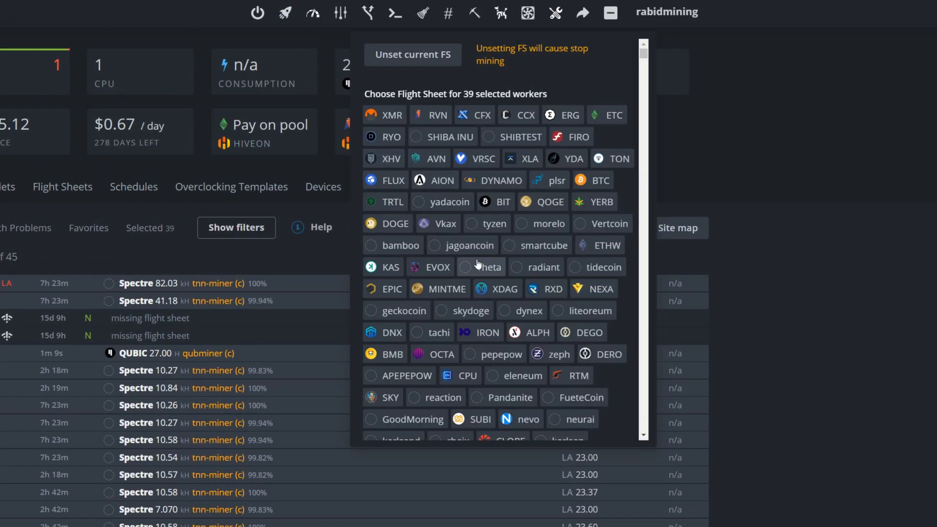
{"action": "scroll", "coordinate": [480, 322], "scroll_direction": "down", "scroll_amount": 3}
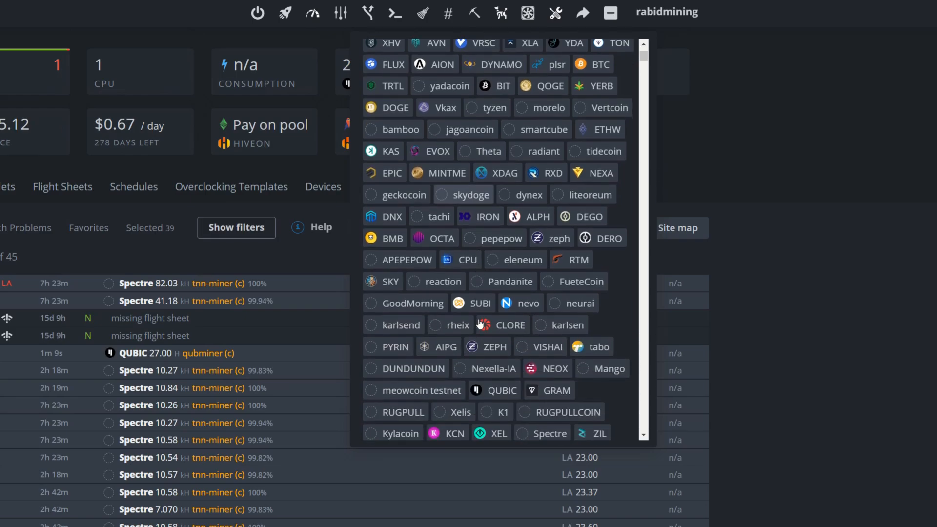
{"action": "left_click", "coordinate": [494, 332]}
{"action": "scroll", "coordinate": [468, 293], "scroll_direction": "down", "scroll_amount": 3}
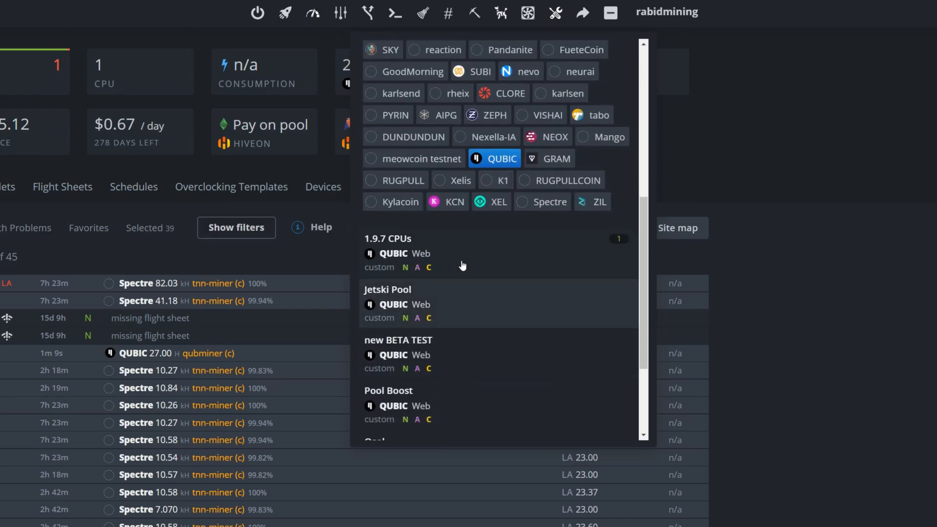
{"action": "left_click", "coordinate": [462, 257]}
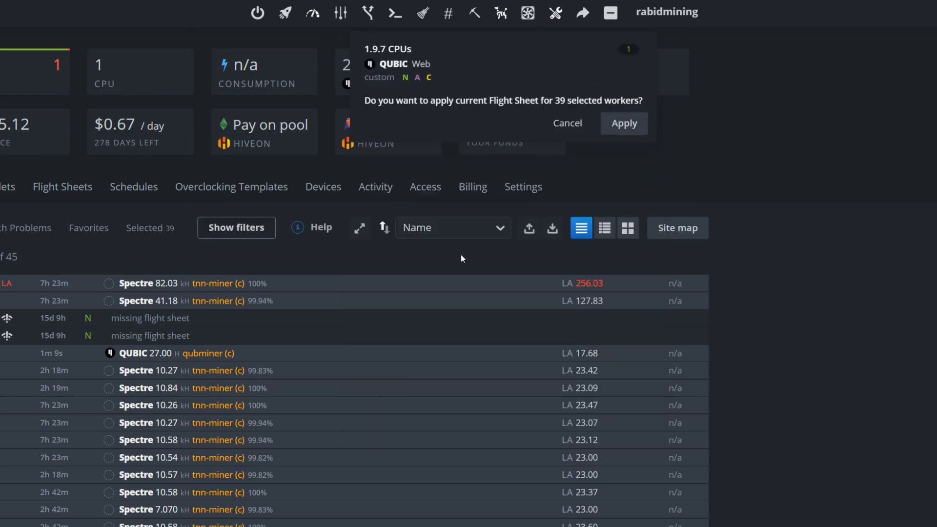
{"action": "left_click", "coordinate": [629, 124]}
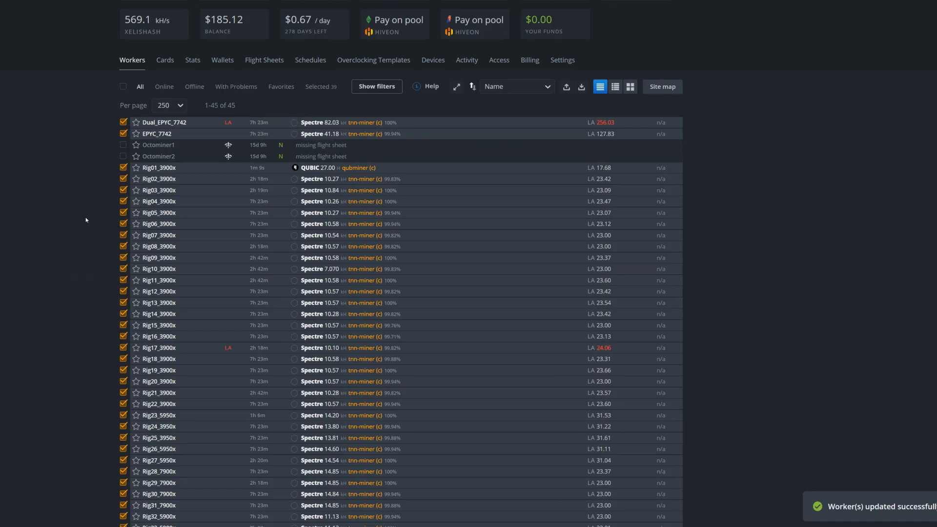
Review the worker list after the flight sheet change and inspect the custom miner's extra config arguments for Dual_EPYC_7742.
{"action": "scroll", "coordinate": [98, 207], "scroll_direction": "down", "scroll_amount": 3}
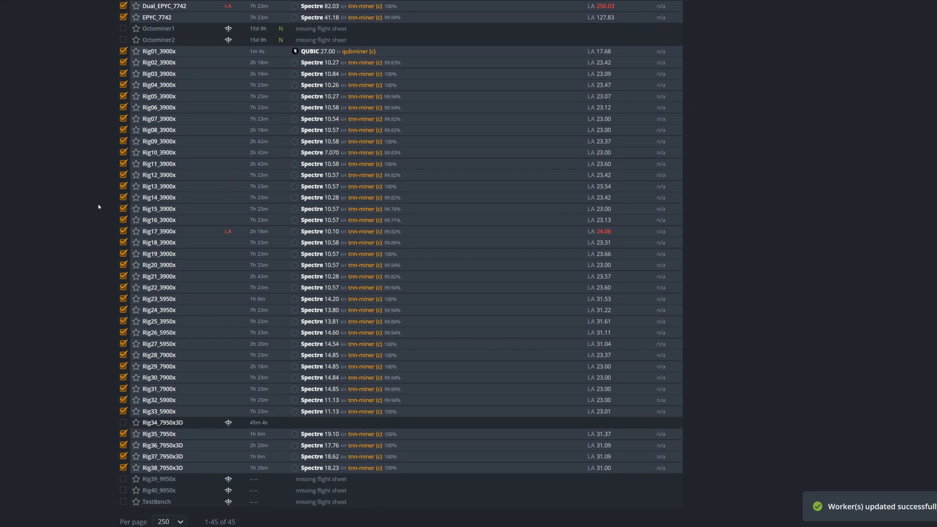
{"action": "scroll", "coordinate": [98, 207], "scroll_direction": "up", "scroll_amount": 3}
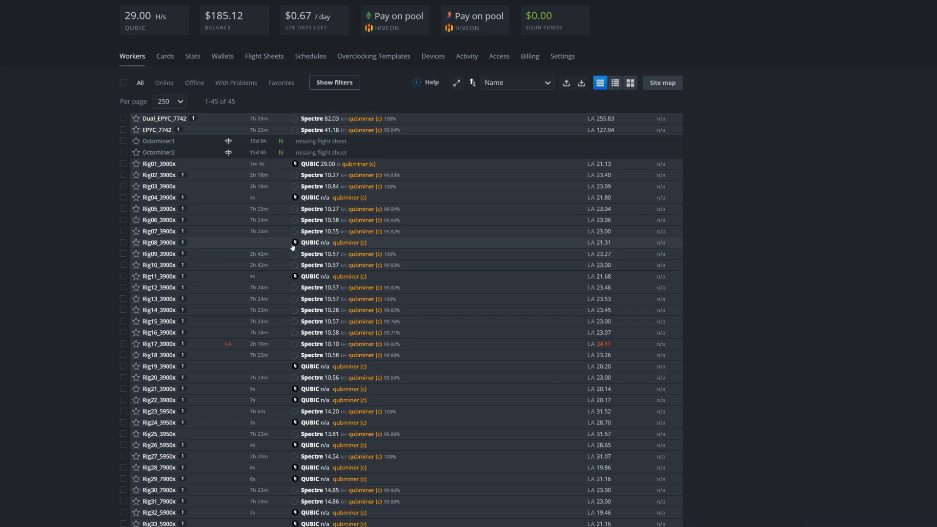
{"action": "scroll", "coordinate": [46, 253], "scroll_direction": "down", "scroll_amount": 2}
{"action": "scroll", "coordinate": [47, 252], "scroll_direction": "up", "scroll_amount": 2}
{"action": "left_click", "coordinate": [123, 119]}
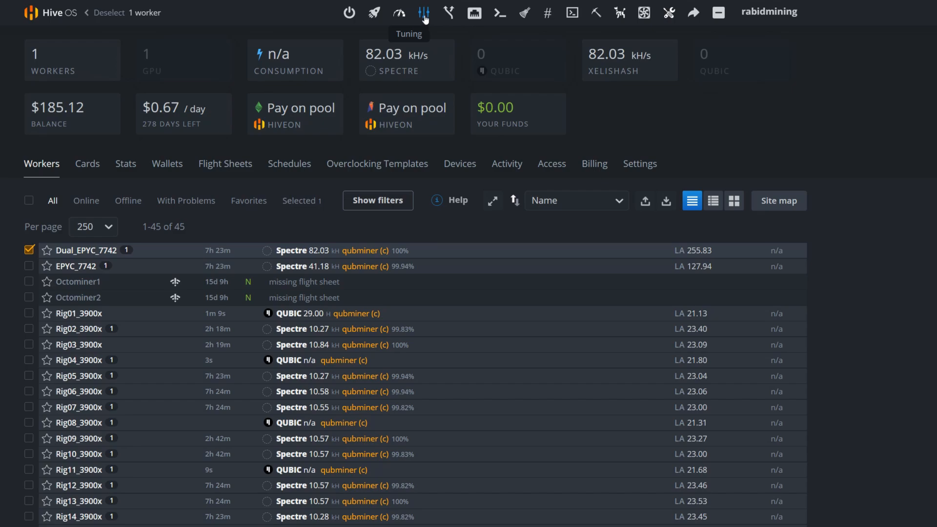
{"action": "left_click", "coordinate": [424, 18]}
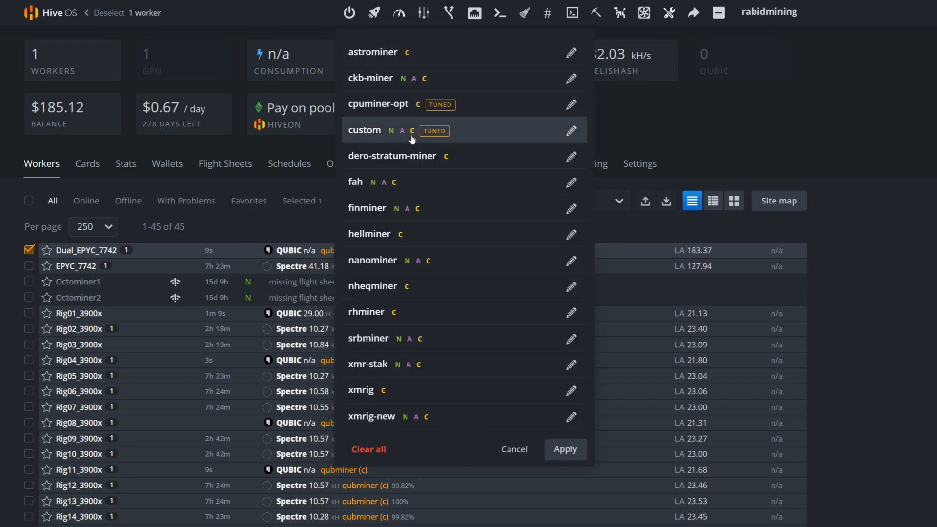
{"action": "left_click", "coordinate": [570, 131]}
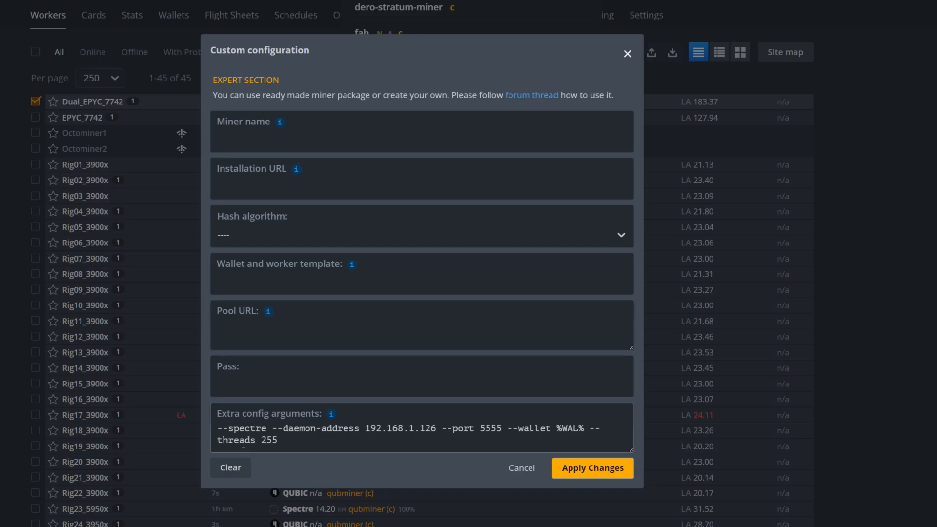
{"action": "left_click", "coordinate": [521, 468]}
{"action": "left_click", "coordinate": [515, 449]}
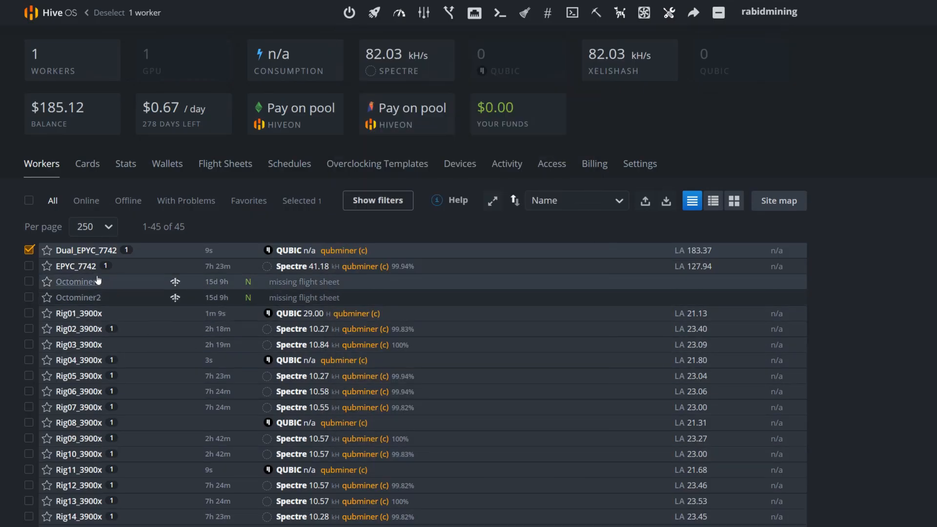
Inspect the custom miner tuning for Dual_EPYC_7742, EPYC_7742 and Rig01_3900x together, and return to only Dual_EPYC_7742 selected.
{"action": "left_click", "coordinate": [29, 266]}
{"action": "left_click", "coordinate": [29, 313]}
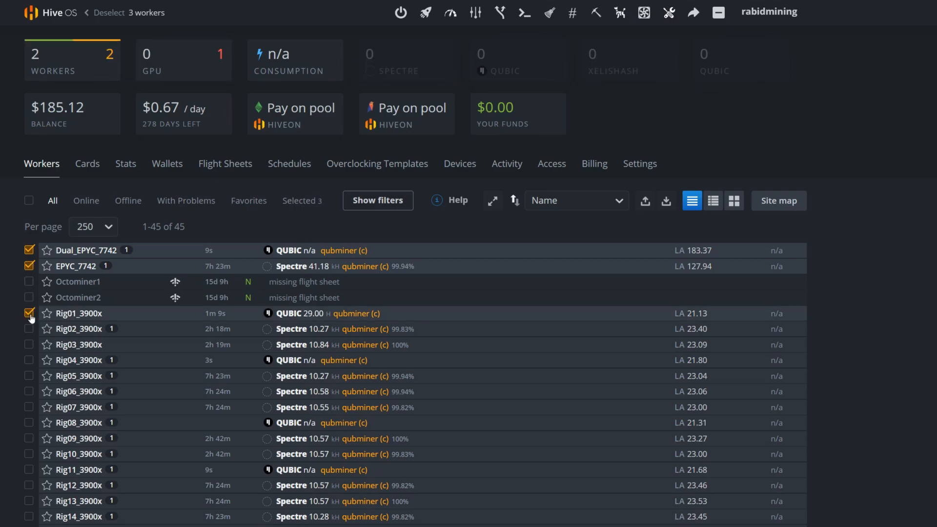
{"action": "left_click", "coordinate": [475, 12]}
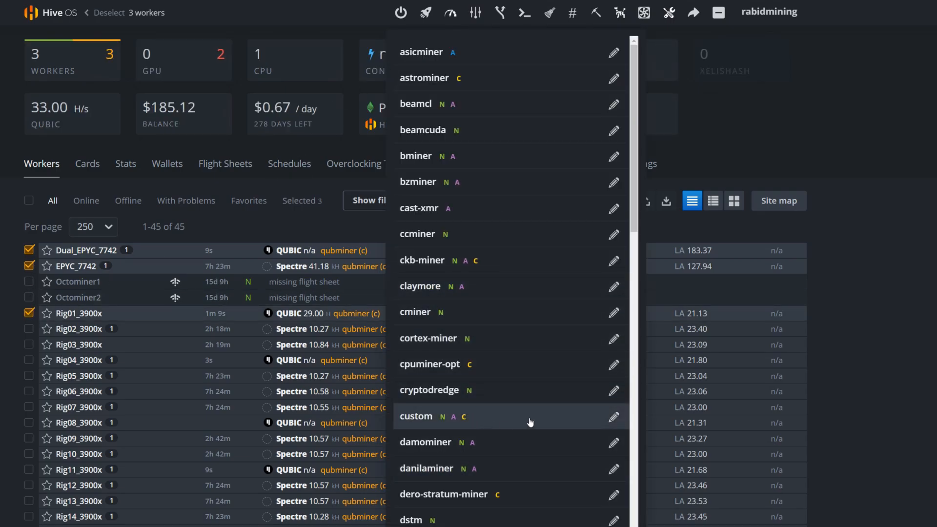
{"action": "left_click", "coordinate": [613, 419]}
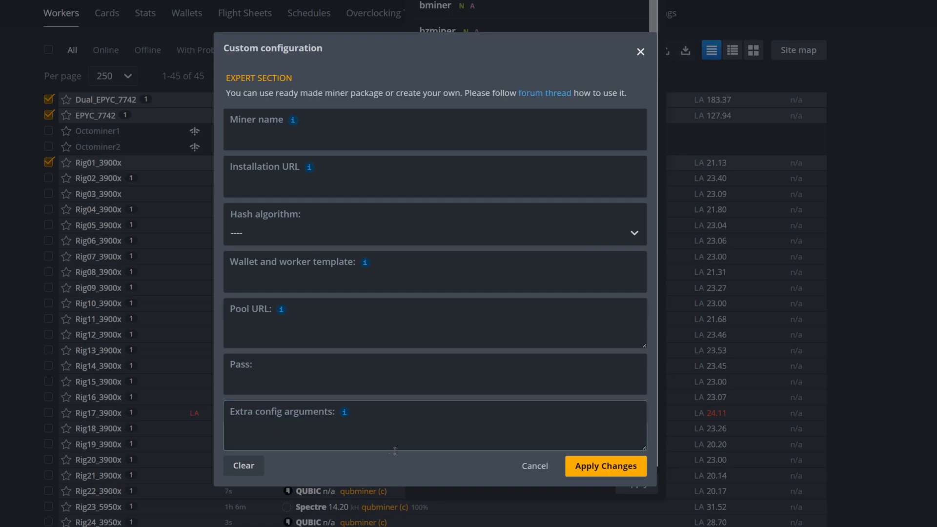
{"action": "left_click", "coordinate": [537, 465]}
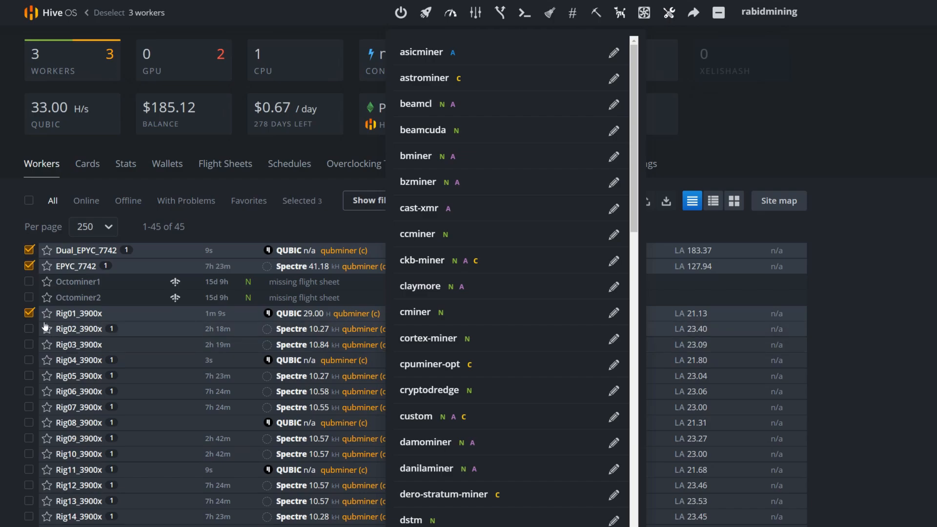
{"action": "left_click", "coordinate": [29, 312]}
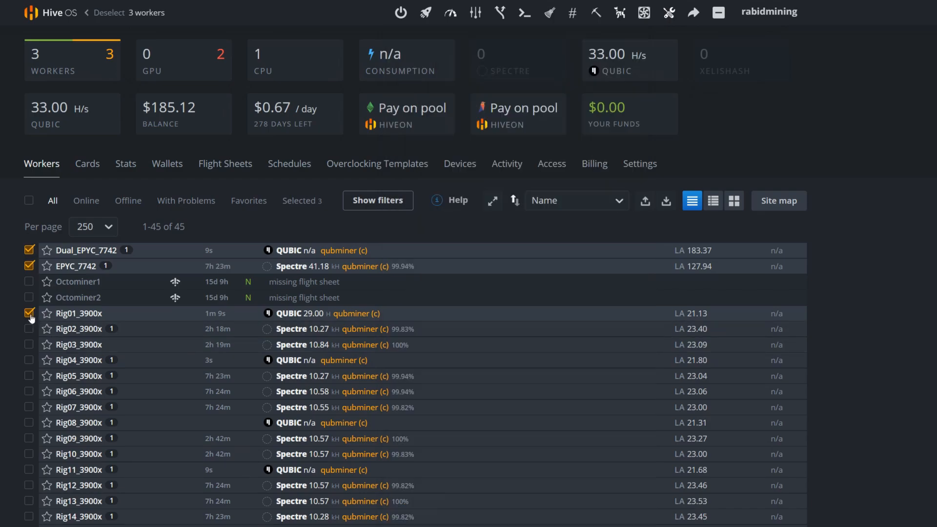
{"action": "left_click", "coordinate": [30, 312]}
{"action": "left_click", "coordinate": [30, 265]}
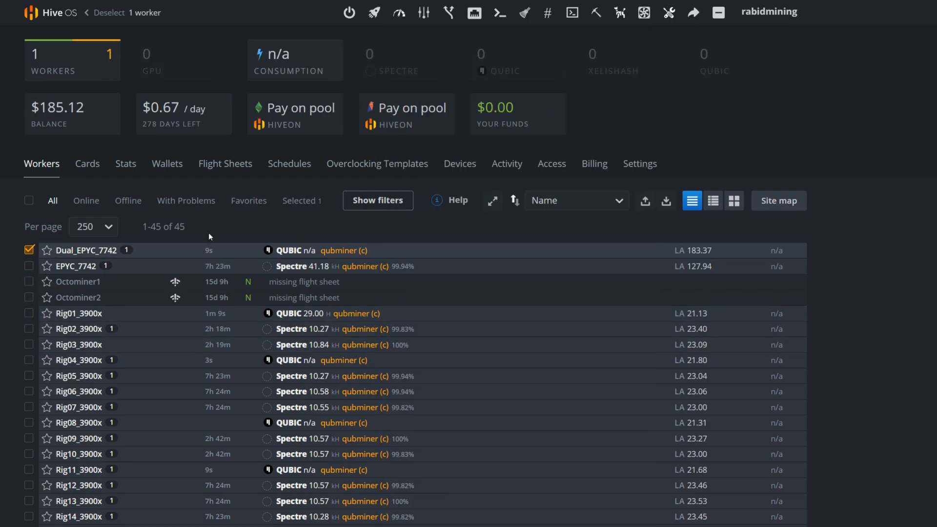
Replace Dual_EPYC_7742's custom miner arguments with the copied Qubic settings, including amountOfThreads 256 and the access token, and apply the tuning.
{"action": "left_click", "coordinate": [423, 13]}
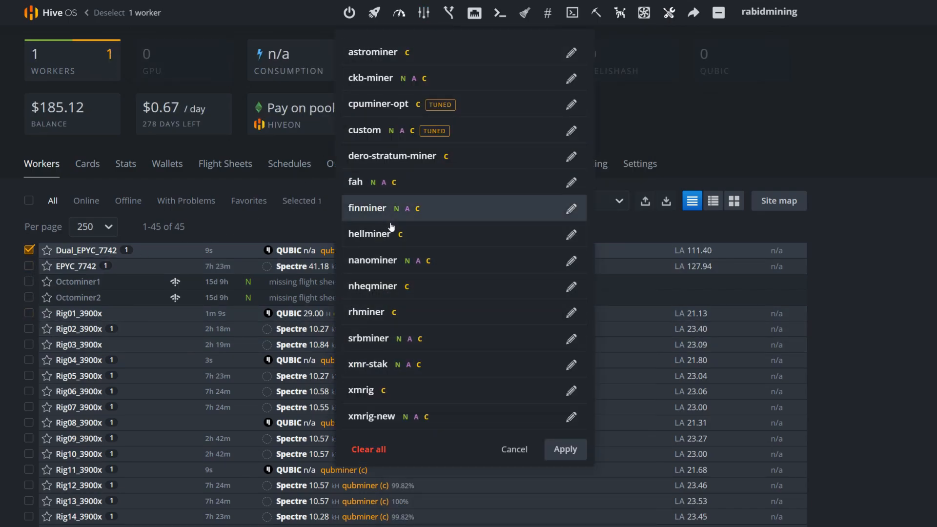
{"action": "left_click", "coordinate": [572, 130]}
{"action": "left_click", "coordinate": [274, 422]}
{"action": "key", "text": "ctrl+a"}
{"action": "key", "text": "BackSpace"}
{"action": "key", "text": "ctrl+v"}
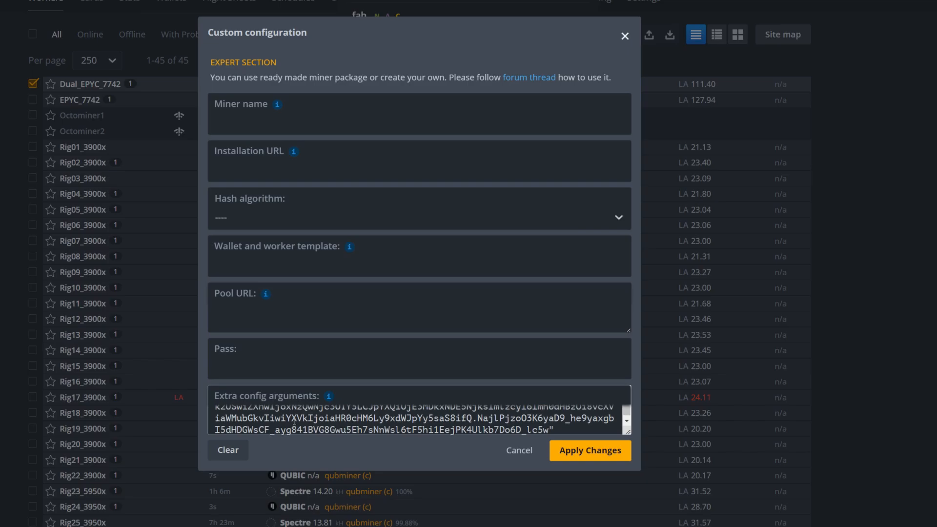
{"action": "scroll", "coordinate": [293, 423], "scroll_direction": "up", "scroll_amount": 3}
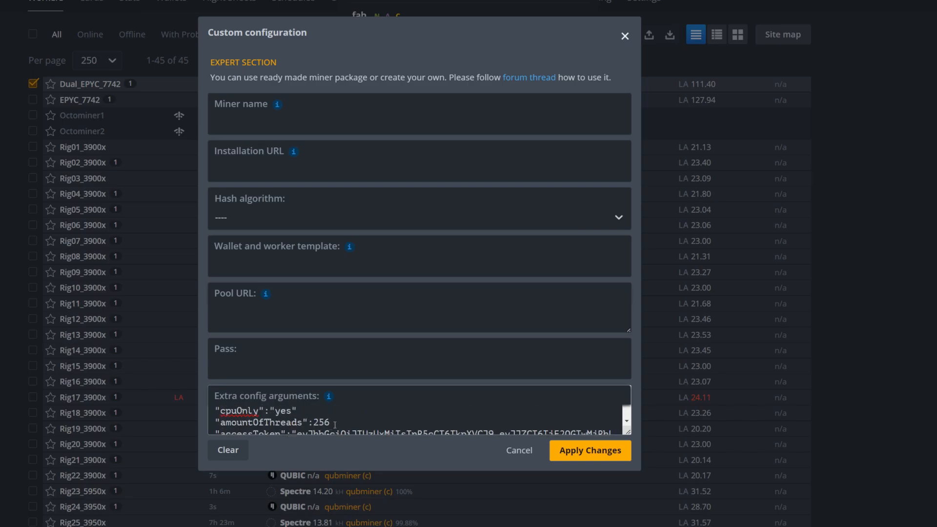
{"action": "left_click", "coordinate": [591, 449]}
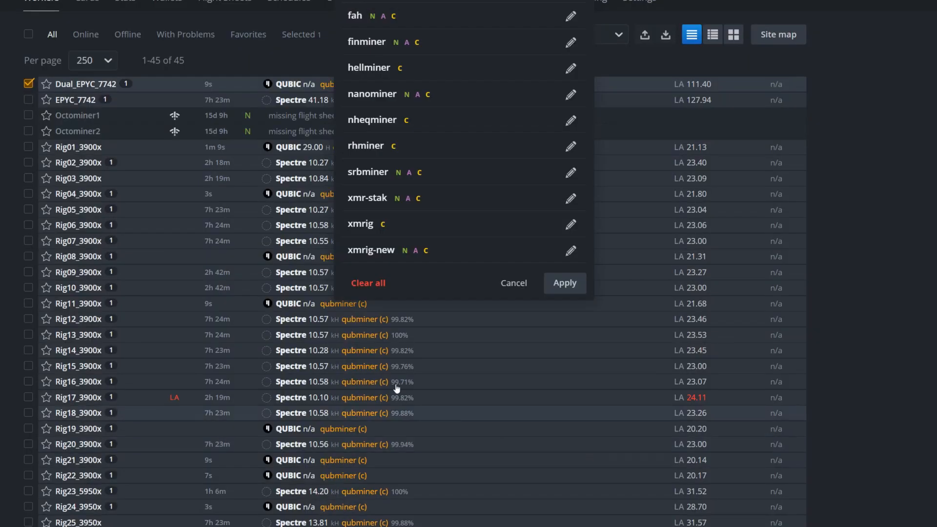
{"action": "left_click", "coordinate": [564, 283]}
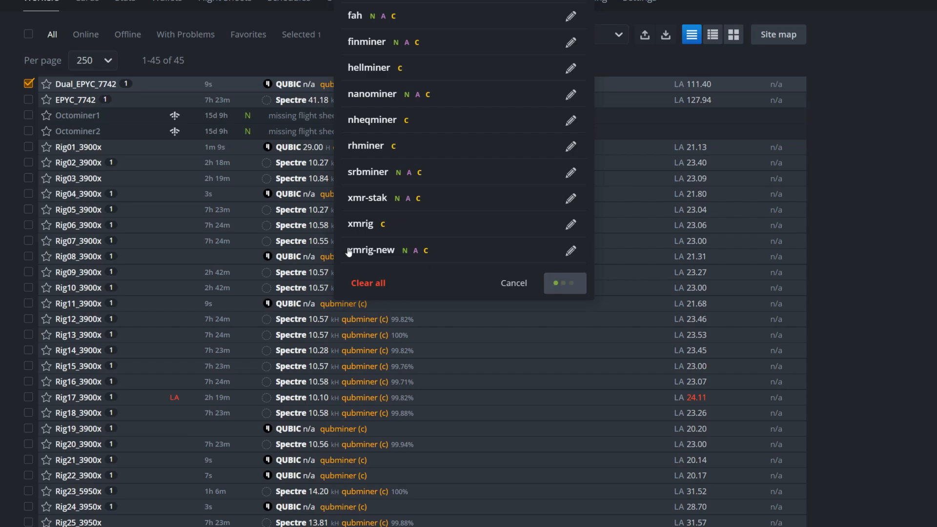
Select only EPYC_7742 and replace its custom miner's extra config arguments with the copied Qubic settings, including the access token.
{"action": "left_click", "coordinate": [29, 84]}
{"action": "left_click", "coordinate": [28, 100]}
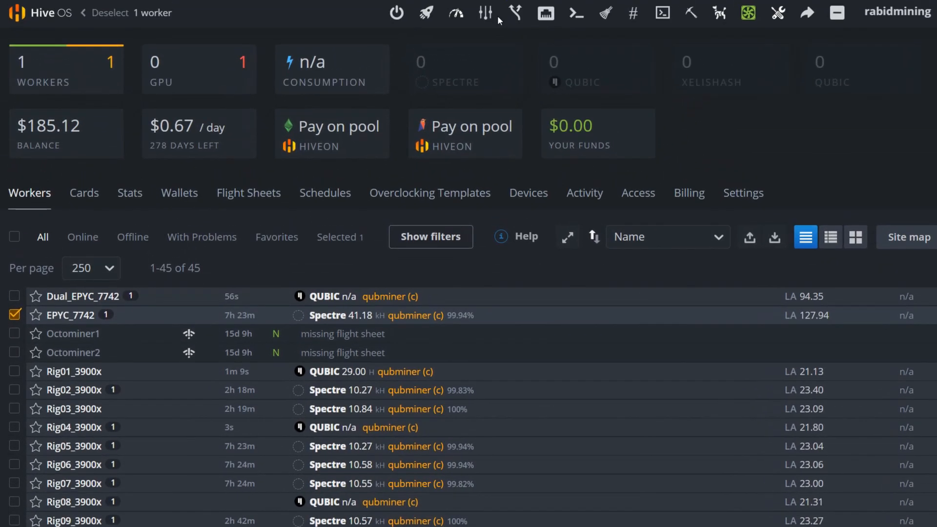
{"action": "left_click", "coordinate": [485, 13]}
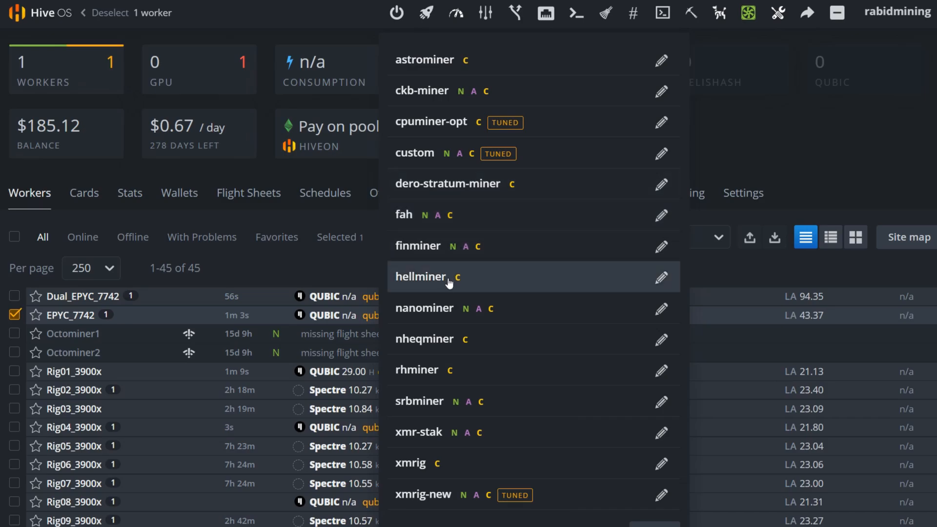
{"action": "left_click", "coordinate": [661, 153]}
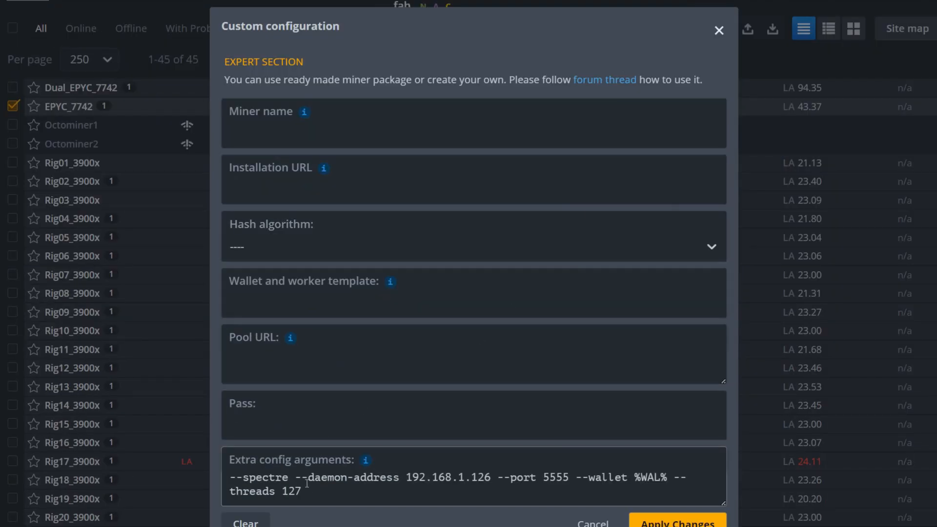
{"action": "key", "text": "ctrl+a"}
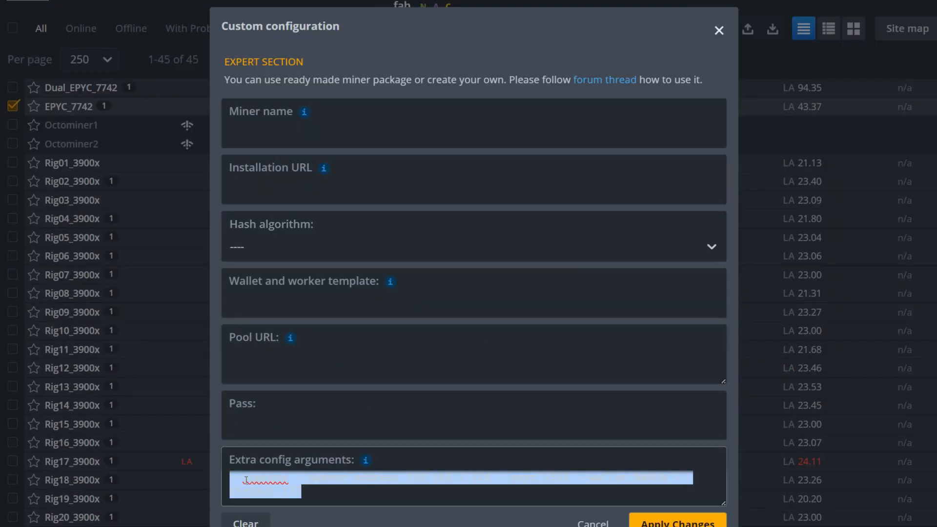
{"action": "key", "text": "BackSpace"}
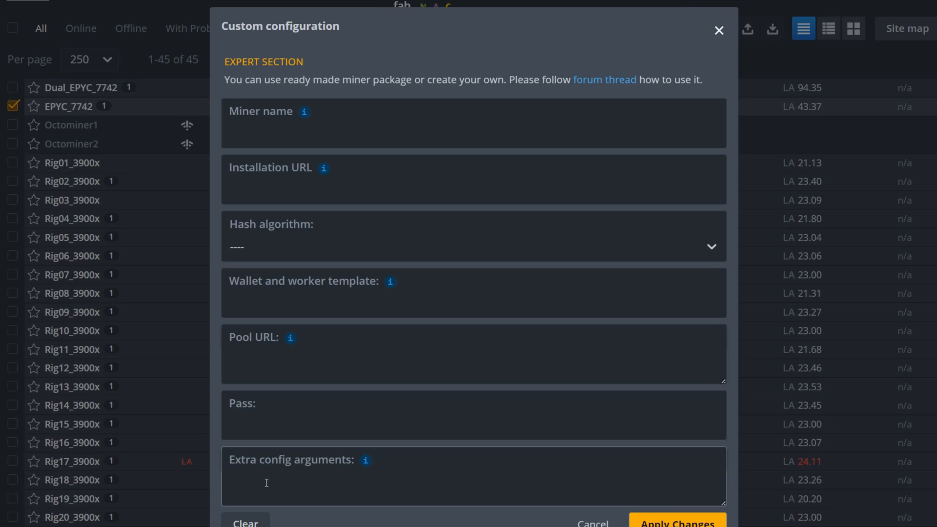
{"action": "key", "text": "ctrl+v"}
Set amountOfThreads to 128 in EPYC_7742's Qubic arguments.
{"action": "scroll", "coordinate": [391, 491], "scroll_direction": "up", "scroll_amount": 3}
{"action": "key", "text": "BackSpace"}
{"action": "key", "text": "BackSpace"}
{"action": "key", "text": "BackSpace"}
{"action": "type", "text": "128"}
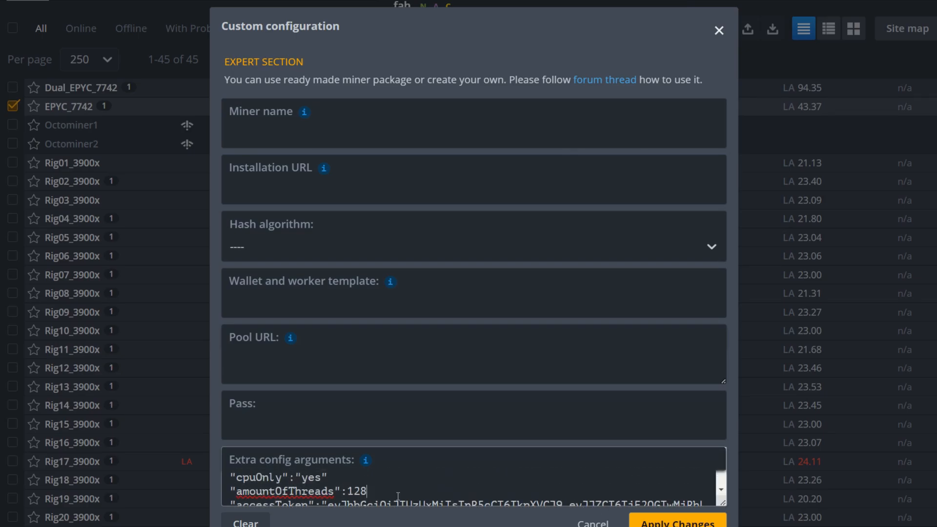
Apply the custom miner tuning changes to EPYC_7742 and deselect the rig.
{"action": "left_click", "coordinate": [659, 522]}
{"action": "left_click", "coordinate": [656, 328]}
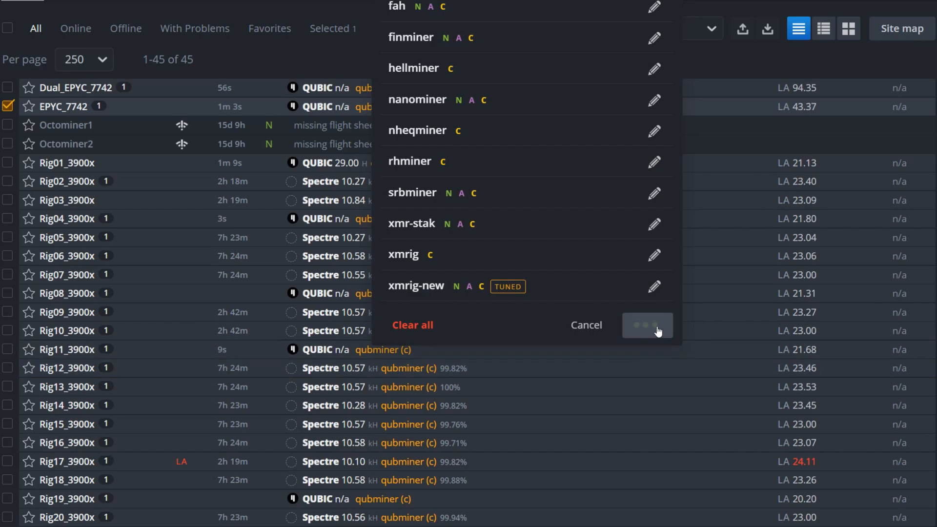
{"action": "left_click", "coordinate": [8, 106]}
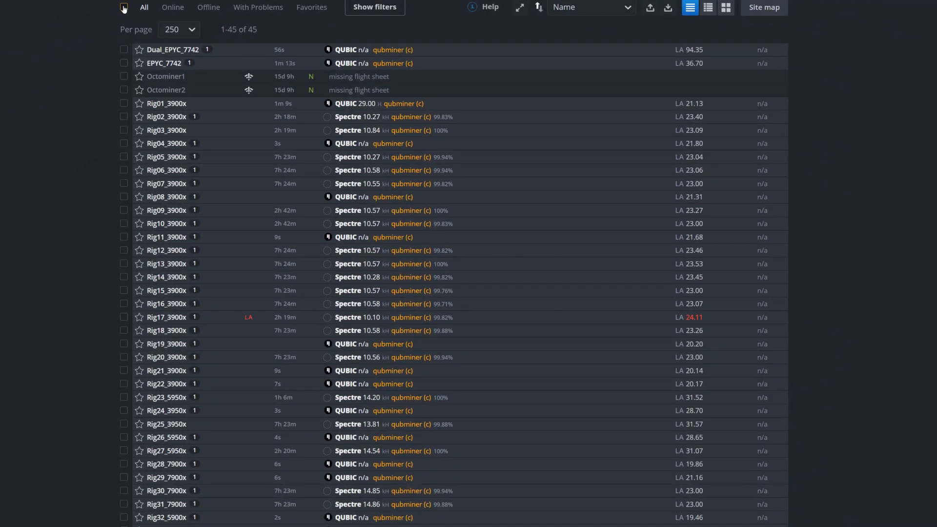
Select all workers except Dual_EPYC_7742, EPYC_7742, Octominer1 and Octominer2.
{"action": "left_click", "coordinate": [124, 8]}
{"action": "left_click", "coordinate": [124, 50]}
{"action": "left_click", "coordinate": [124, 63]}
{"action": "left_click", "coordinate": [124, 76]}
{"action": "left_click", "coordinate": [124, 90]}
Remove TestBench and every rig from Rig34_7950x3D through Rig40_9950x from the selection.
{"action": "scroll", "coordinate": [37, 278], "scroll_direction": "down", "scroll_amount": 3}
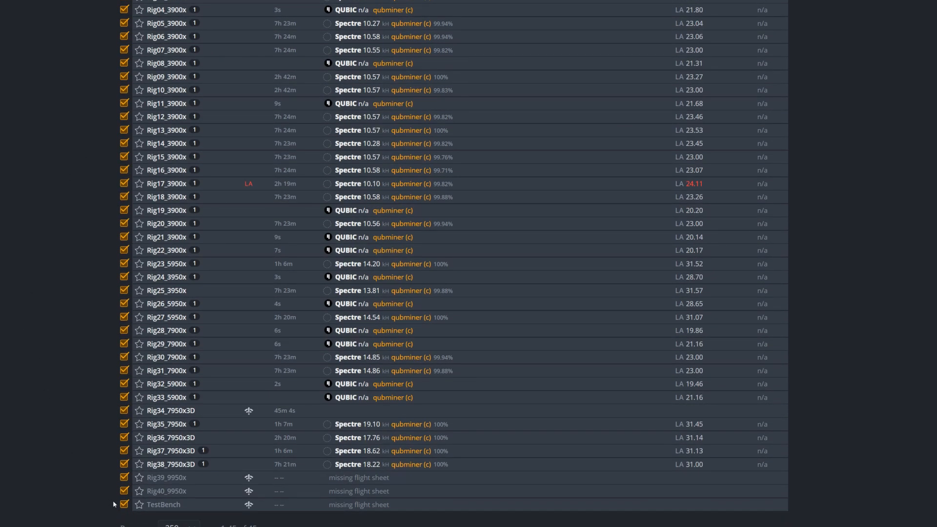
{"action": "left_click", "coordinate": [124, 504]}
{"action": "left_click", "coordinate": [124, 491]}
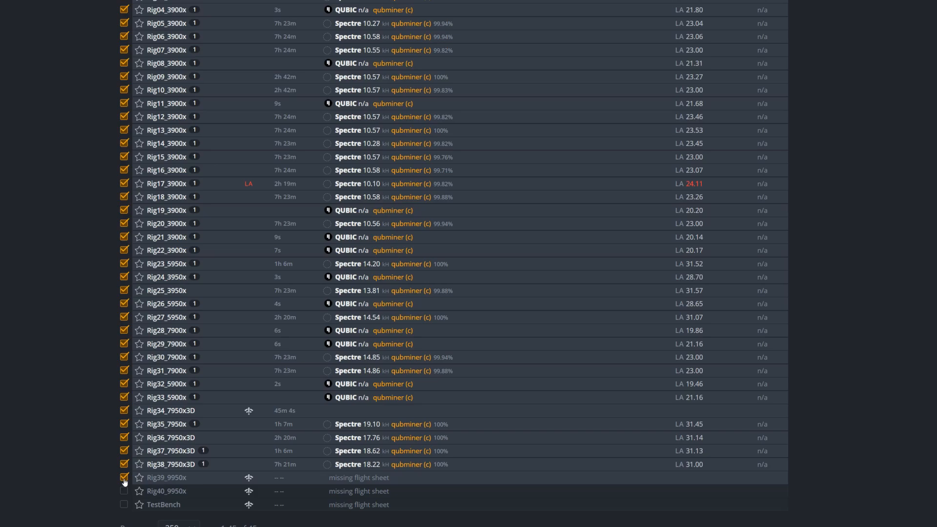
{"action": "left_click", "coordinate": [124, 477]}
{"action": "left_click", "coordinate": [124, 464]}
{"action": "left_click", "coordinate": [124, 451]}
{"action": "left_click", "coordinate": [124, 437]}
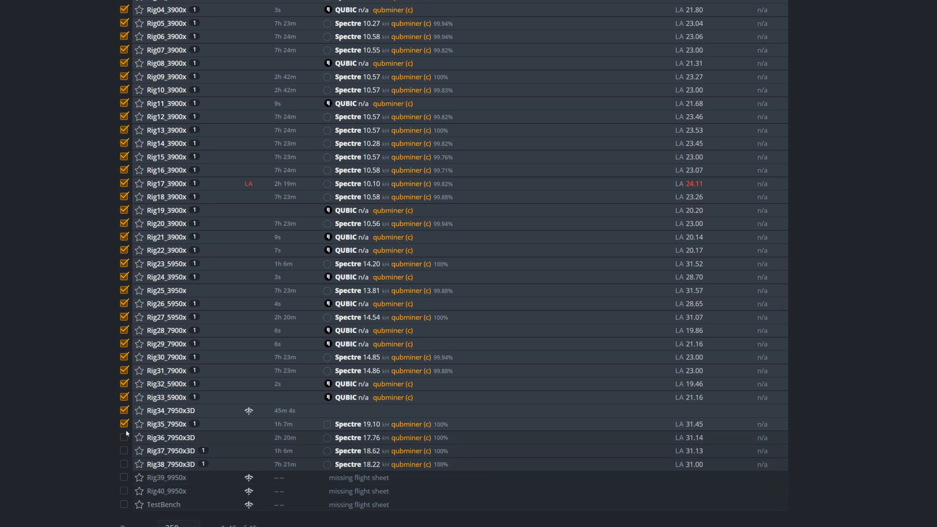
{"action": "left_click", "coordinate": [125, 424]}
{"action": "left_click", "coordinate": [124, 411]}
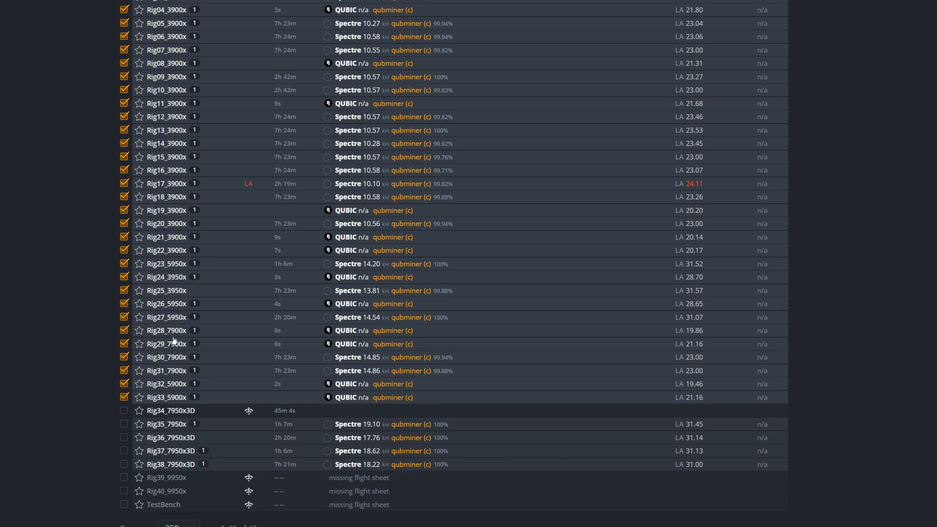
Remove Rig23_5950x through Rig27_5950x from the selection, leaving only the 3900x, 7900x and 5900x rigs.
{"action": "left_click", "coordinate": [124, 317]}
{"action": "left_click", "coordinate": [124, 304]}
{"action": "left_click", "coordinate": [124, 291]}
{"action": "left_click", "coordinate": [125, 278]}
{"action": "left_click", "coordinate": [124, 266]}
Give the selected rigs' custom miner the copied Qubic arguments with the access token and amountOfThreads 24, and apply the tuning.
{"action": "scroll", "coordinate": [176, 353], "scroll_direction": "up", "scroll_amount": 3}
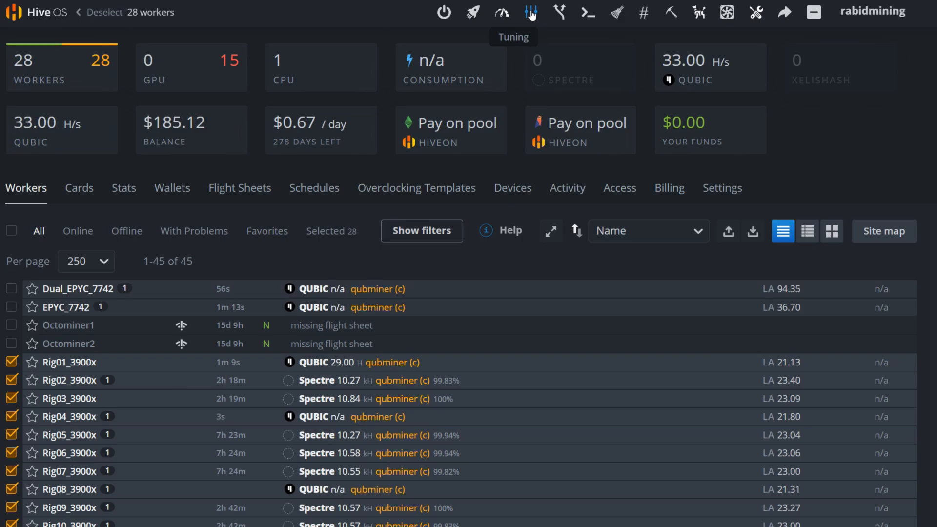
{"action": "left_click", "coordinate": [532, 15]}
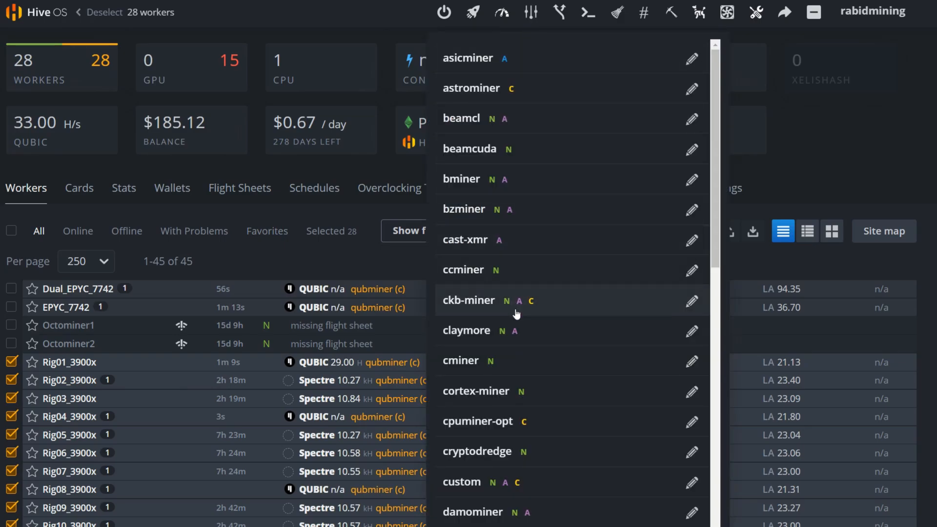
{"action": "left_click", "coordinate": [685, 485]}
{"action": "left_click", "coordinate": [262, 436]}
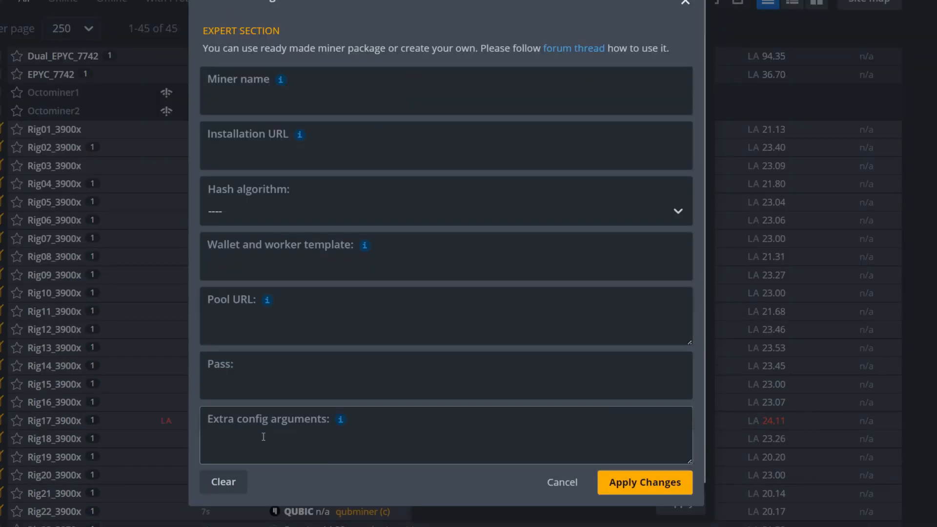
{"action": "key", "text": "ctrl+v"}
{"action": "scroll", "coordinate": [281, 441], "scroll_direction": "up", "scroll_amount": 5}
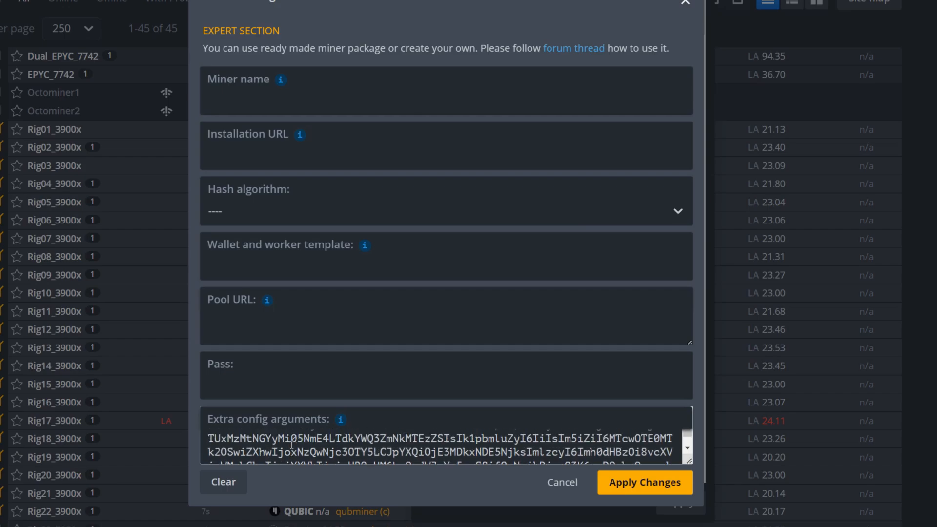
{"action": "key", "text": "BackSpace"}
{"action": "key", "text": "BackSpace"}
{"action": "key", "text": "BackSpace"}
{"action": "type", "text": "24"}
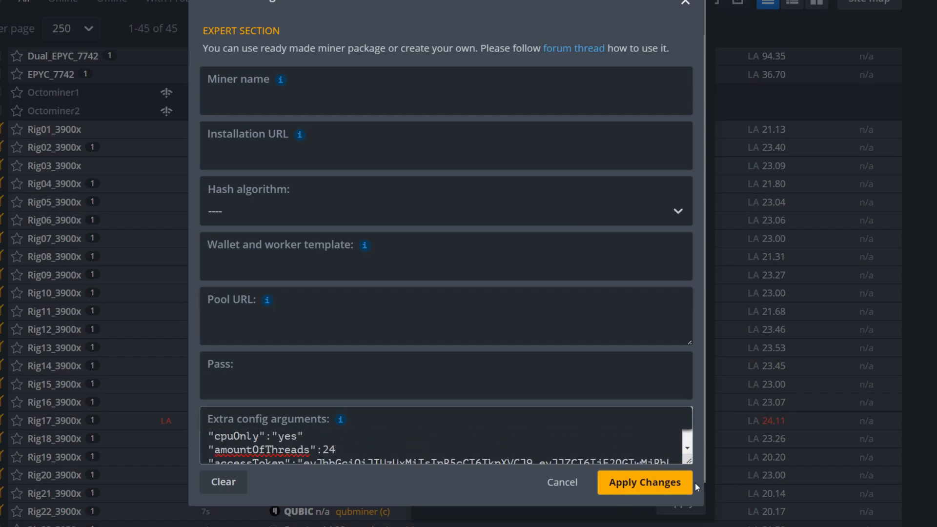
{"action": "left_click", "coordinate": [660, 486]}
{"action": "left_click", "coordinate": [681, 509]}
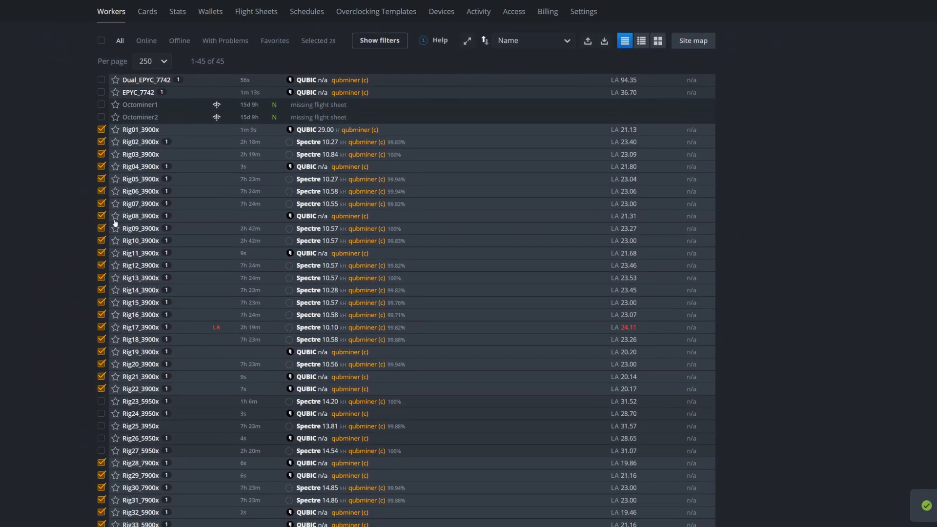
Clear the selection and select Rig34_7950x3D through Rig38_7950x3D.
{"action": "left_click", "coordinate": [101, 40]}
{"action": "scroll", "coordinate": [39, 205], "scroll_direction": "down", "scroll_amount": 1}
{"action": "scroll", "coordinate": [39, 204], "scroll_direction": "down", "scroll_amount": 1}
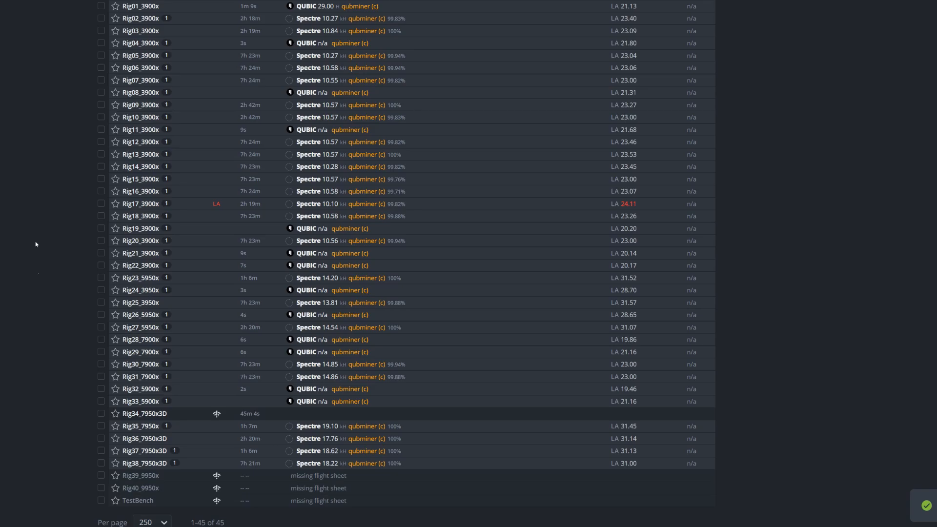
{"action": "left_click", "coordinate": [101, 463]}
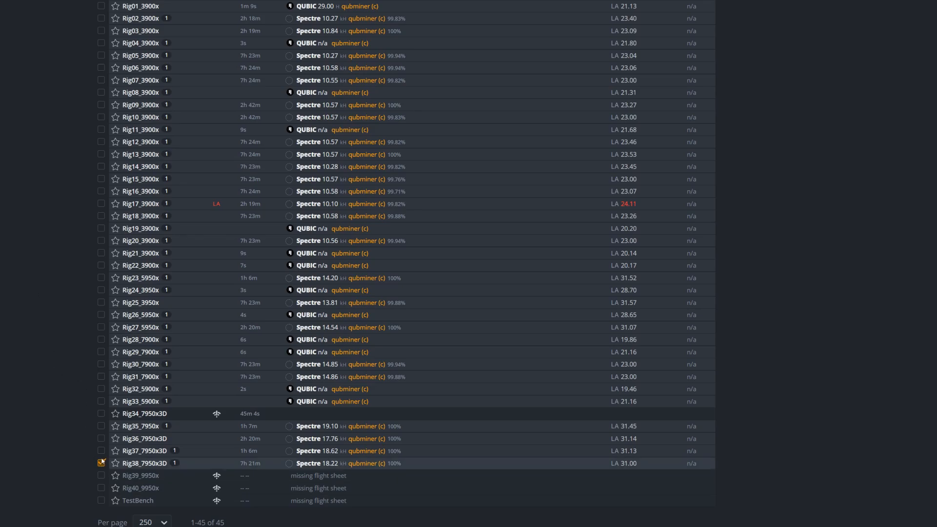
{"action": "left_click", "coordinate": [101, 450]}
{"action": "left_click", "coordinate": [101, 439]}
{"action": "left_click", "coordinate": [101, 426]}
{"action": "left_click", "coordinate": [102, 413]}
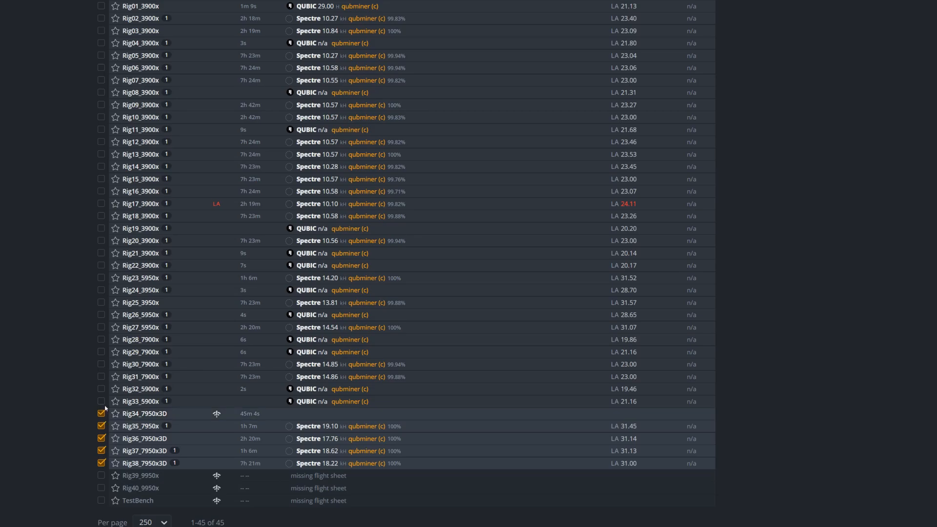
Add Rig23_5950x through Rig27_5950x to the selection.
{"action": "left_click", "coordinate": [102, 327]}
{"action": "left_click", "coordinate": [101, 314]}
{"action": "left_click", "coordinate": [102, 303]}
{"action": "left_click", "coordinate": [102, 289]}
{"action": "left_click", "coordinate": [101, 278]}
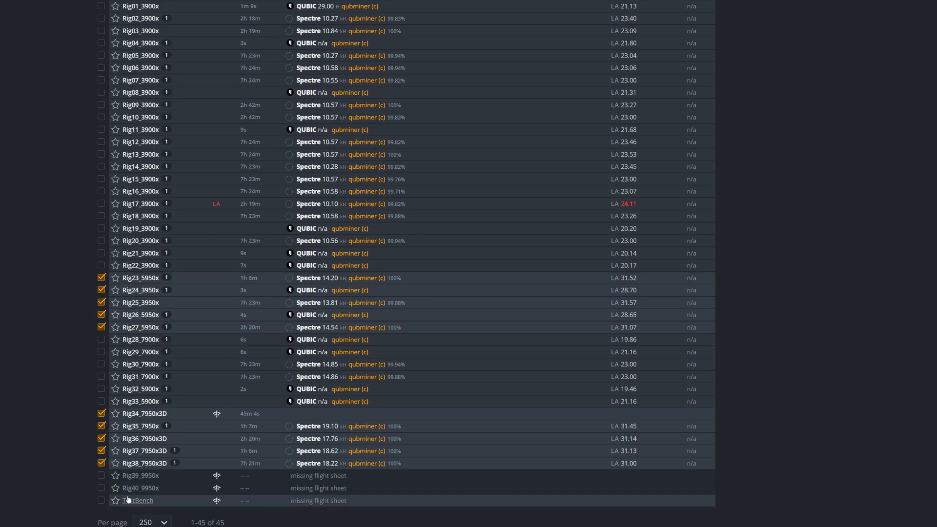
Give the selected 5950x, 3950x and 7950x rigs the copied Qubic arguments with the access token and amountOfThreads 32, and apply the tuning.
{"action": "scroll", "coordinate": [168, 372], "scroll_direction": "up", "scroll_amount": 2}
{"action": "scroll", "coordinate": [168, 373], "scroll_direction": "up", "scroll_amount": 1}
{"action": "left_click", "coordinate": [380, 45]}
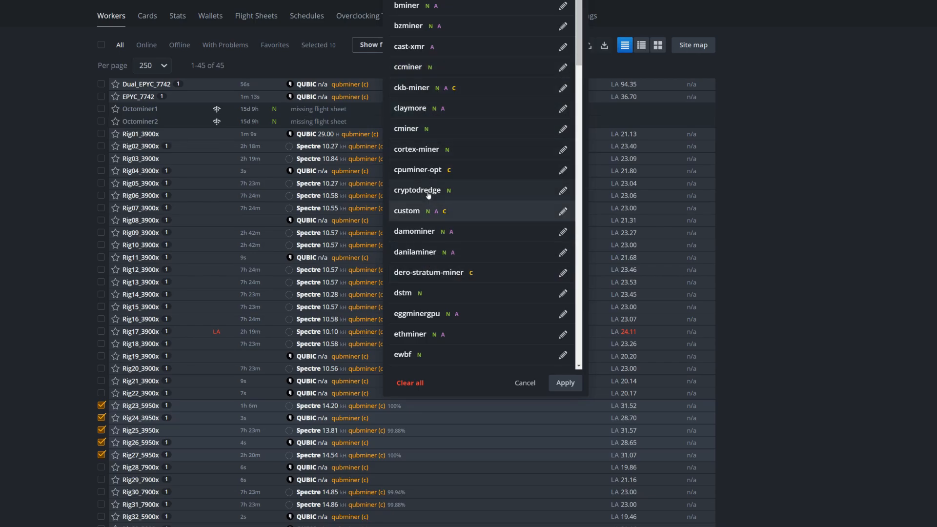
{"action": "left_click", "coordinate": [563, 211]}
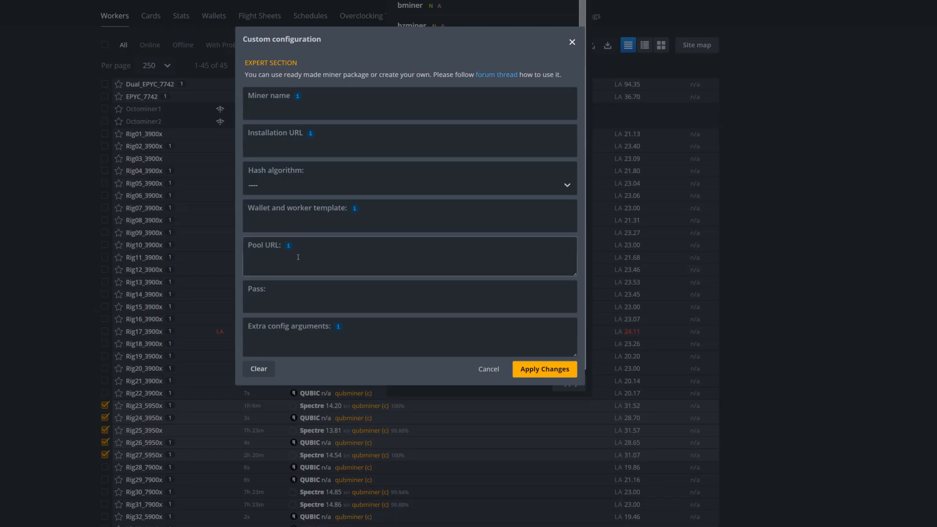
{"action": "key", "text": "ctrl+v"}
{"action": "scroll", "coordinate": [283, 340], "scroll_direction": "up", "scroll_amount": 3}
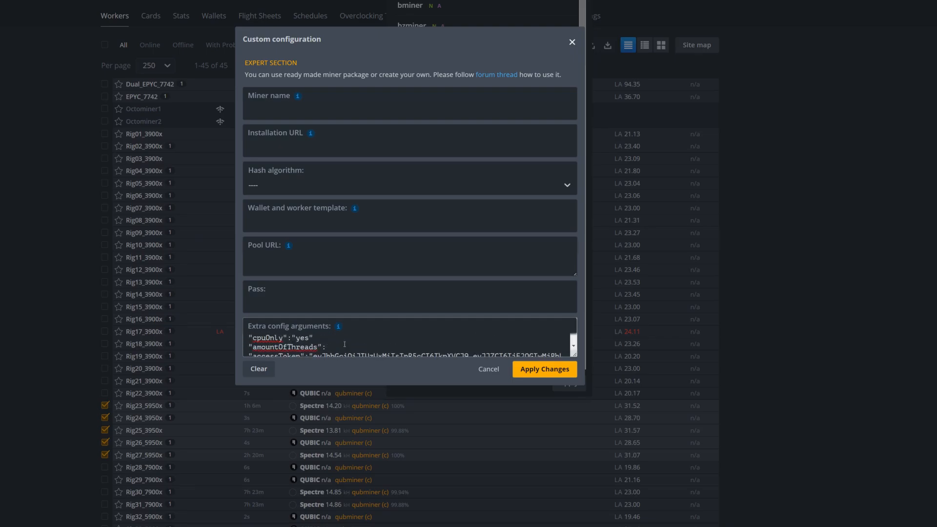
{"action": "type", "text": "32"}
{"action": "left_click", "coordinate": [544, 369]}
{"action": "left_click", "coordinate": [564, 384]}
Clear the worker selection and open the tuning settings of Rig29_7900x.
{"action": "left_click", "coordinate": [100, 44]}
{"action": "left_click", "coordinate": [101, 45]}
{"action": "scroll", "coordinate": [21, 180], "scroll_direction": "down", "scroll_amount": 3}
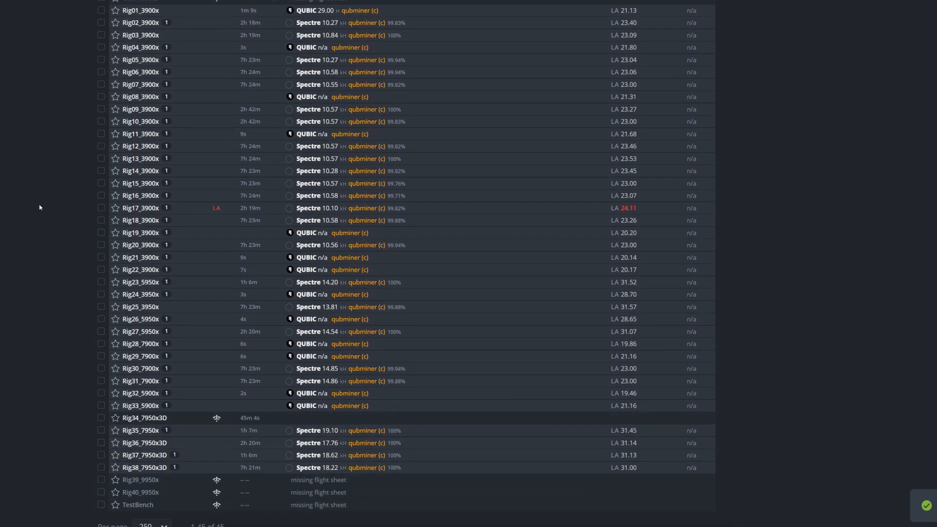
{"action": "left_click", "coordinate": [138, 354]}
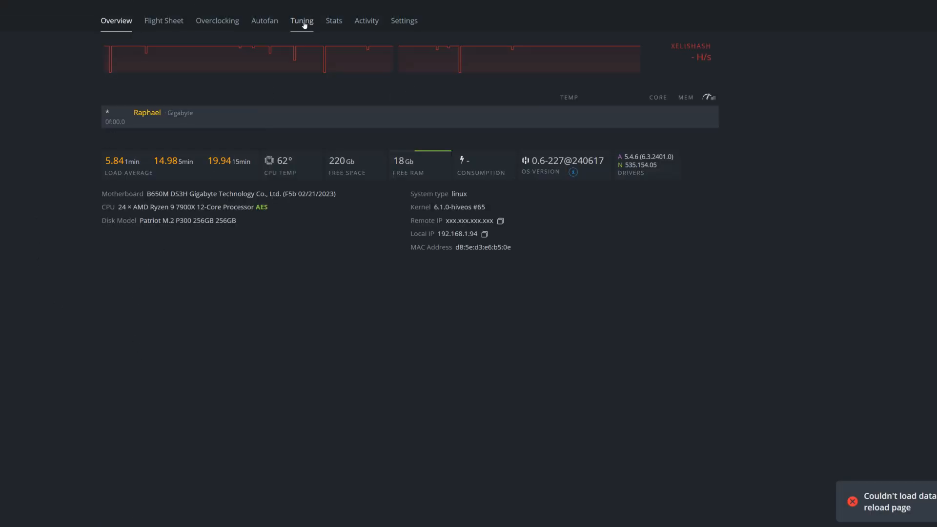
{"action": "left_click", "coordinate": [303, 22]}
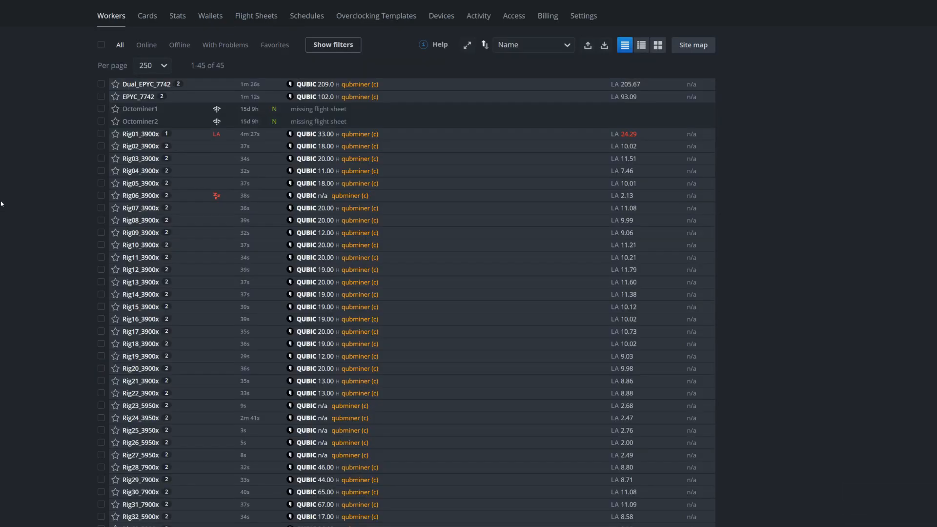
Review the worker list and select only Rig01_3900x, Rig02_3900x and Rig03_3900x.
{"action": "scroll", "coordinate": [9, 211], "scroll_direction": "down", "scroll_amount": 1}
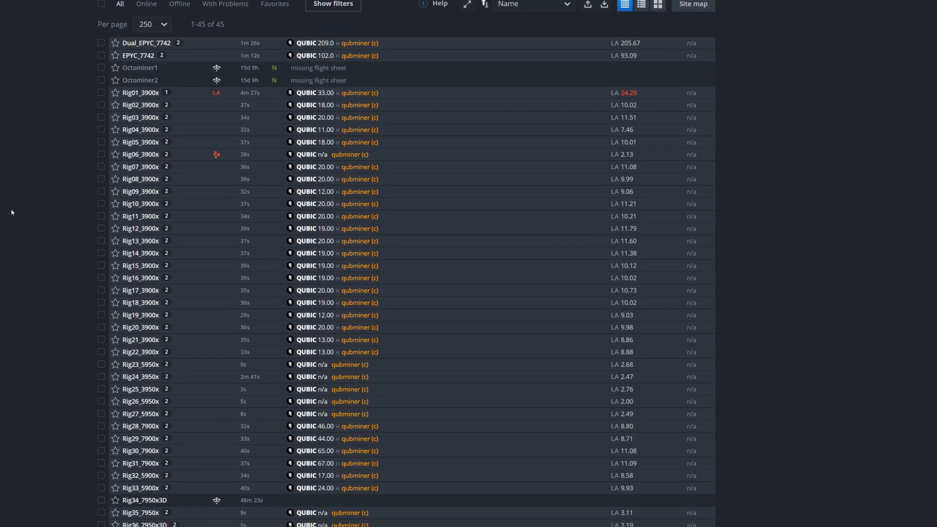
{"action": "scroll", "coordinate": [14, 212], "scroll_direction": "up", "scroll_amount": 1}
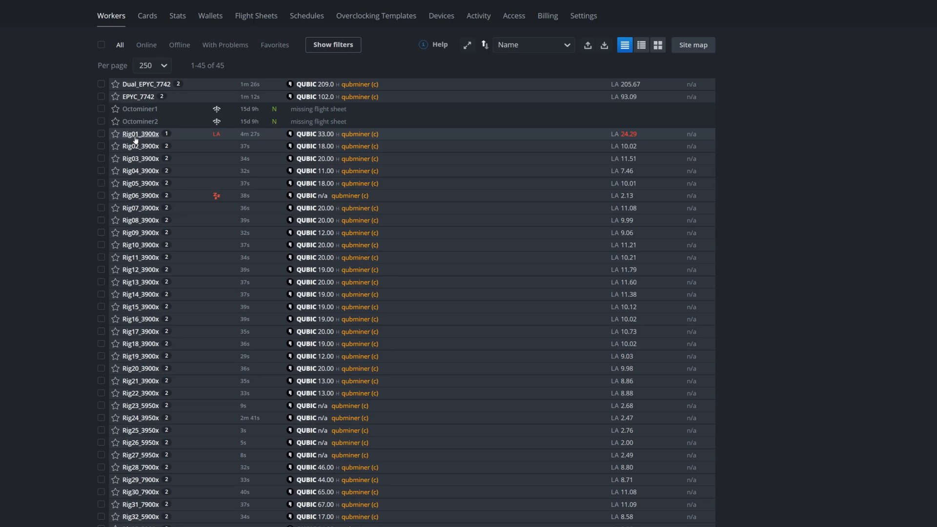
{"action": "left_click", "coordinate": [101, 46]}
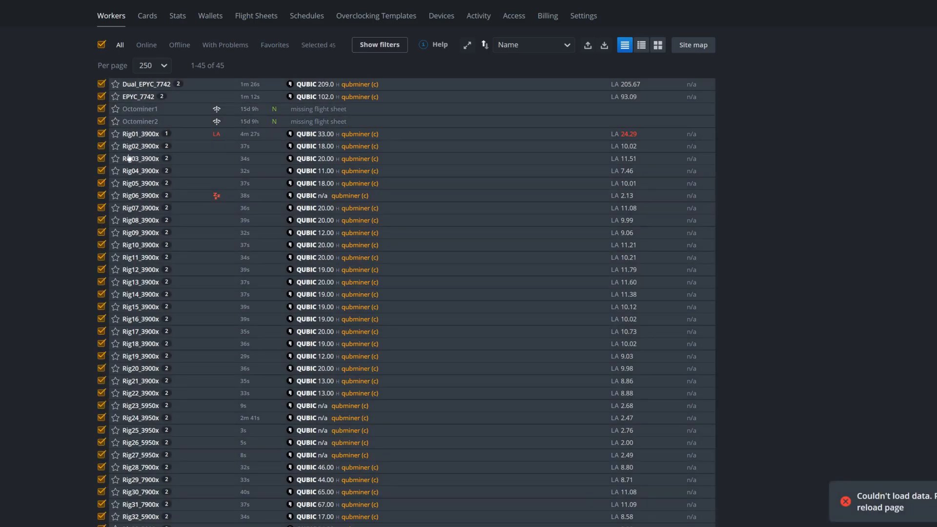
{"action": "left_click", "coordinate": [101, 46]}
{"action": "left_click", "coordinate": [101, 134]}
{"action": "left_click", "coordinate": [101, 147]}
{"action": "left_click", "coordinate": [101, 159]}
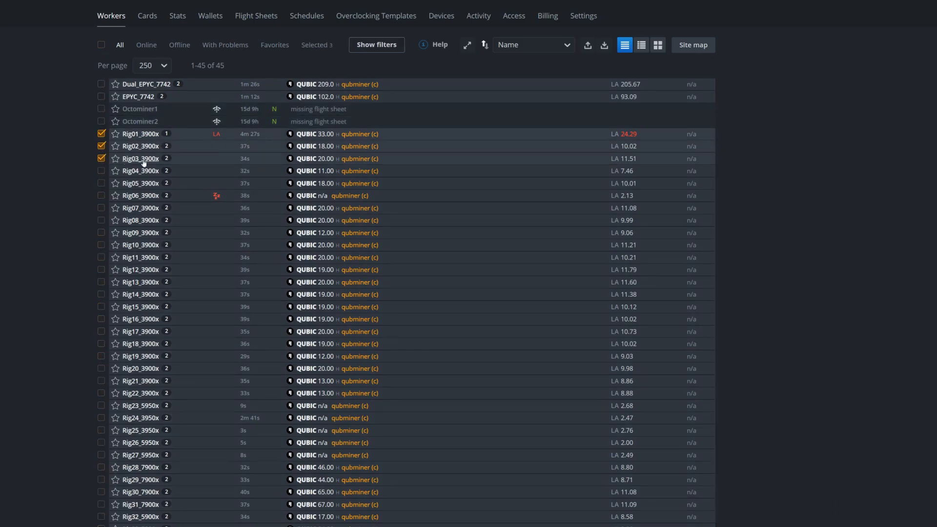
Enter --core 1475 as the three rigs' custom miner extra config arguments, discard the tuning changes and clear the selection.
{"action": "left_click", "coordinate": [483, 1]}
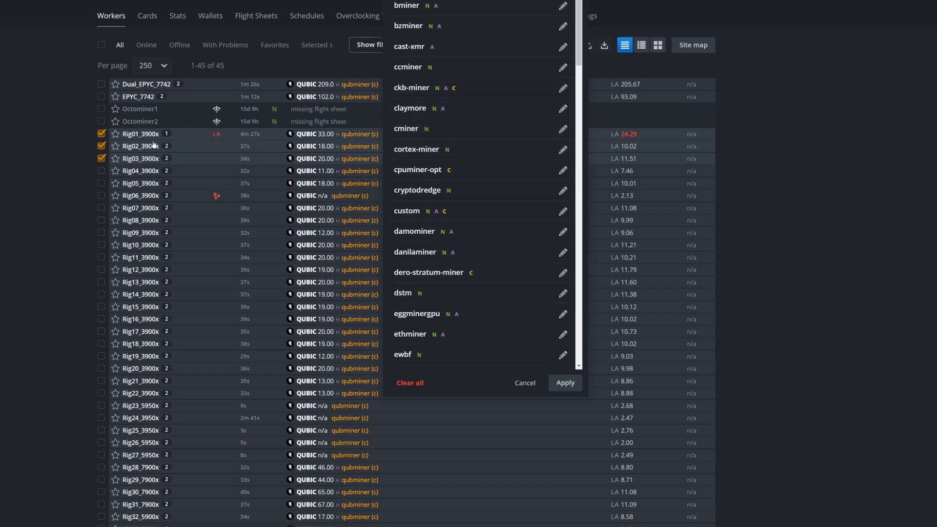
{"action": "left_click", "coordinate": [563, 211]}
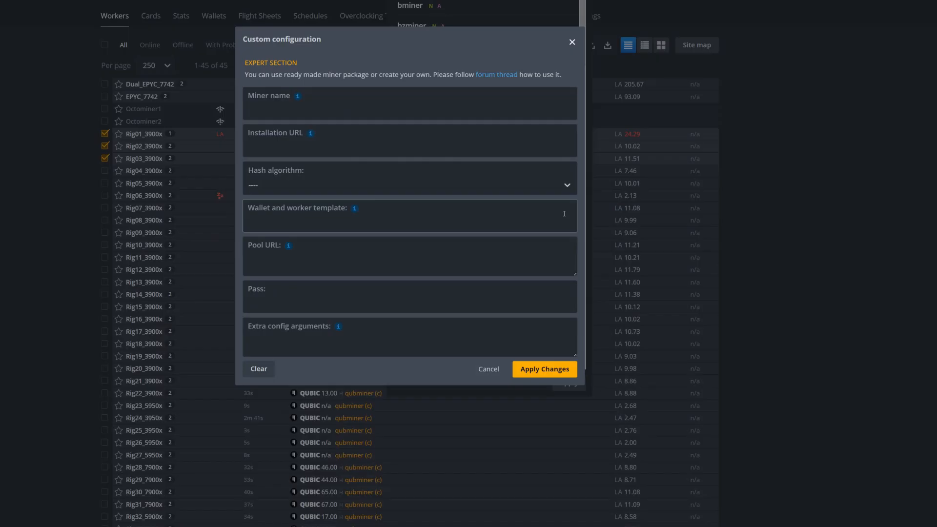
{"action": "left_click", "coordinate": [322, 339]}
{"action": "type", "text": "--core"}
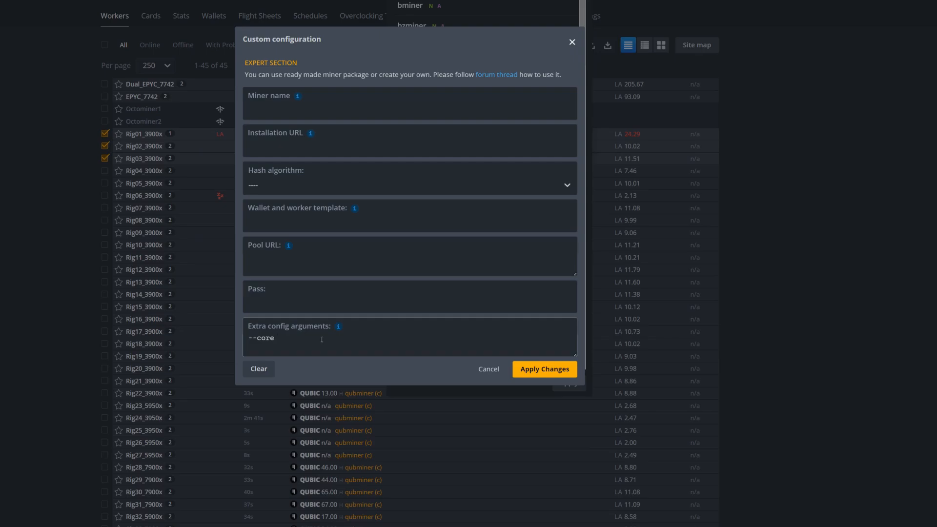
{"action": "type", "text": " 1475"}
{"action": "left_click", "coordinate": [489, 368]}
{"action": "left_click", "coordinate": [522, 383]}
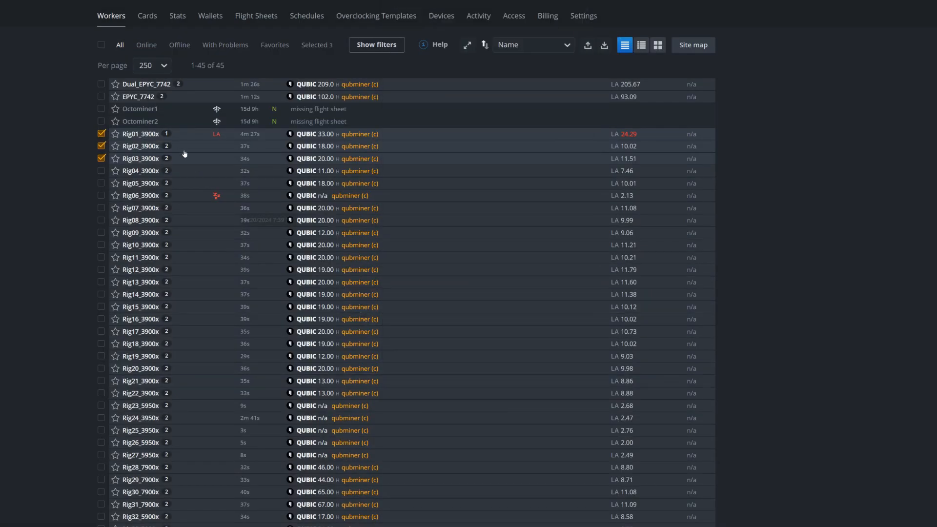
{"action": "left_click", "coordinate": [101, 45]}
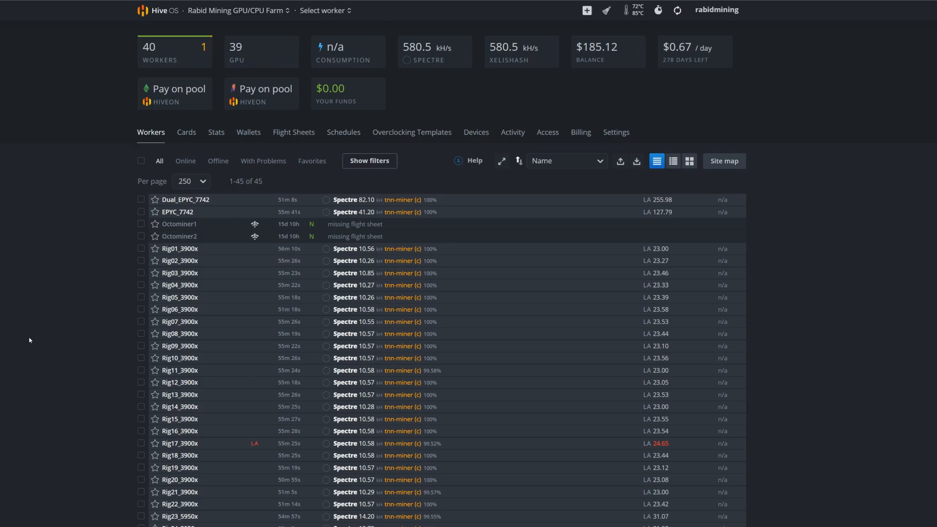
Inspect the available miner tuning list for Rig01_3900x alone and for Octominer1 alone.
{"action": "left_click", "coordinate": [141, 248]}
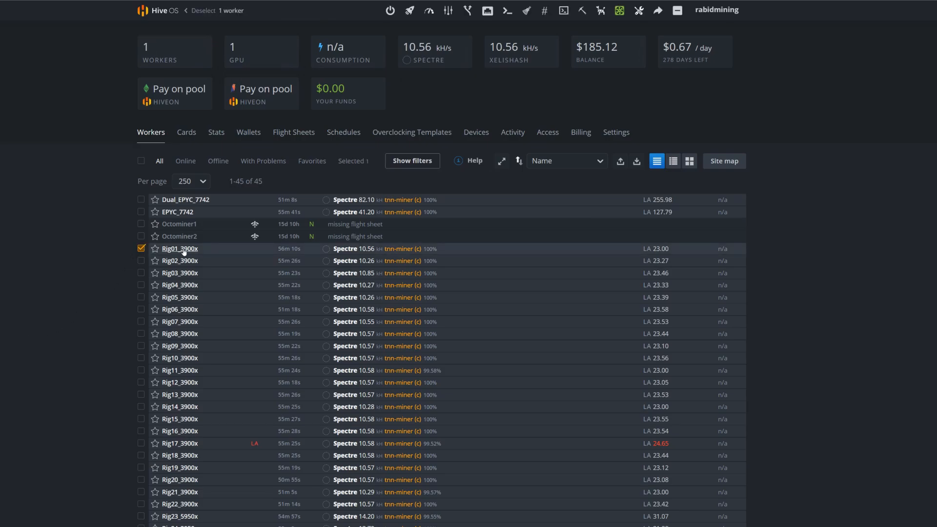
{"action": "left_click", "coordinate": [448, 10]}
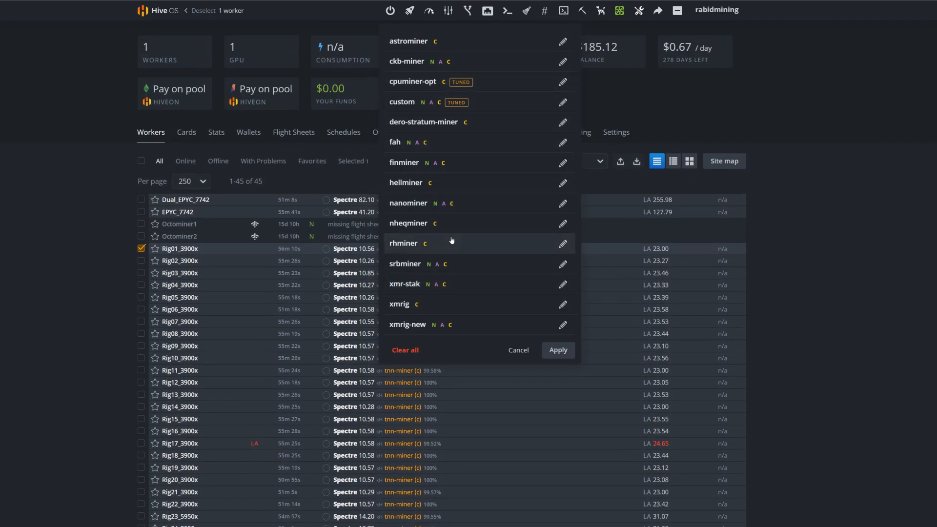
{"action": "left_click", "coordinate": [141, 249]}
{"action": "left_click", "coordinate": [141, 249]}
{"action": "left_click", "coordinate": [141, 224]}
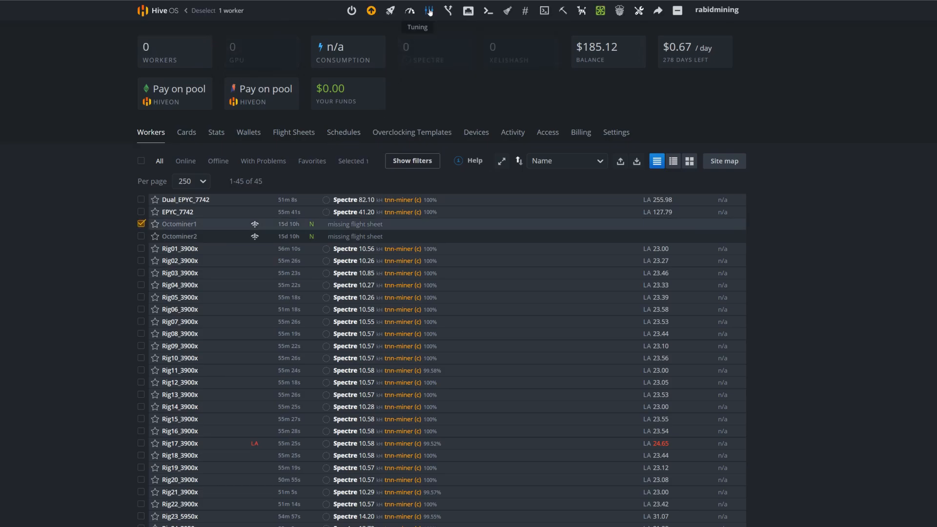
{"action": "left_click", "coordinate": [429, 12]}
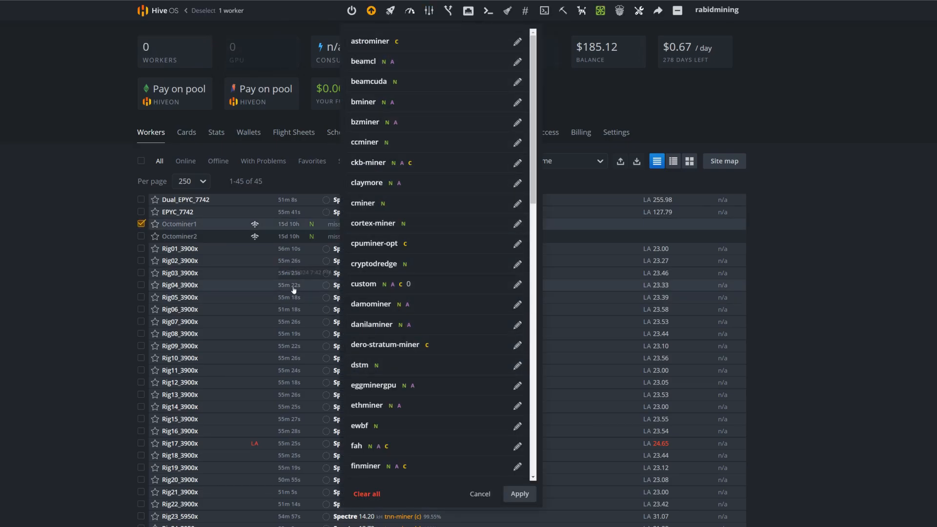
Examine the rest of Octominer1's miner tuning list and open the rigel miner's settings.
{"action": "scroll", "coordinate": [388, 324], "scroll_direction": "down", "scroll_amount": 2}
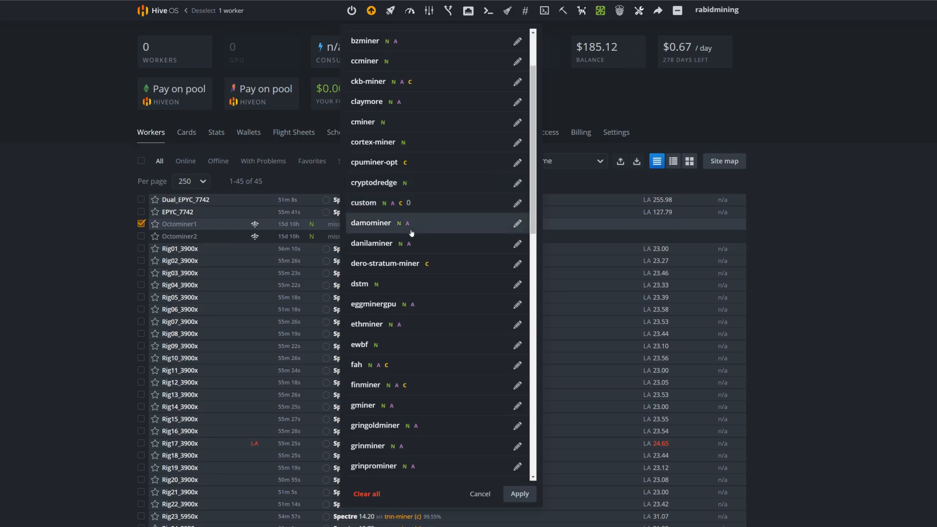
{"action": "scroll", "coordinate": [412, 248], "scroll_direction": "down", "scroll_amount": 2}
{"action": "scroll", "coordinate": [412, 250], "scroll_direction": "down", "scroll_amount": 4}
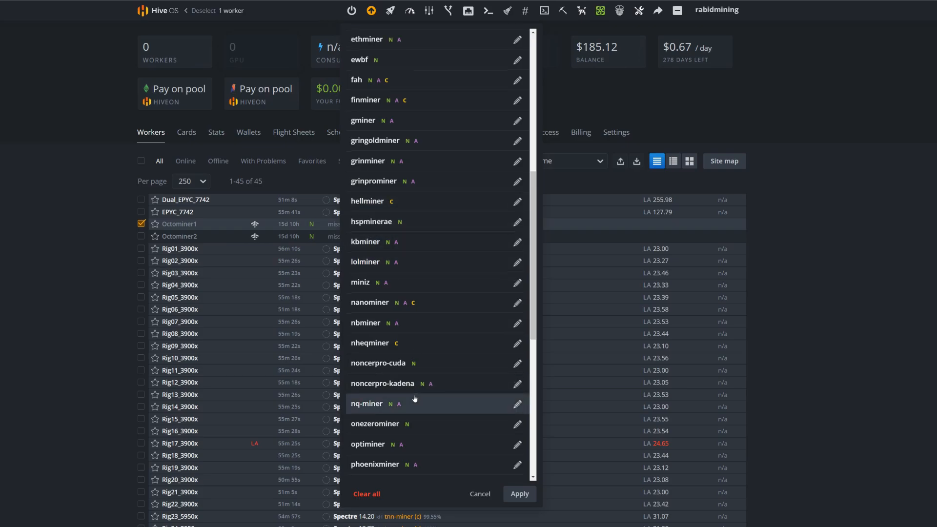
{"action": "scroll", "coordinate": [415, 399], "scroll_direction": "down", "scroll_amount": 3}
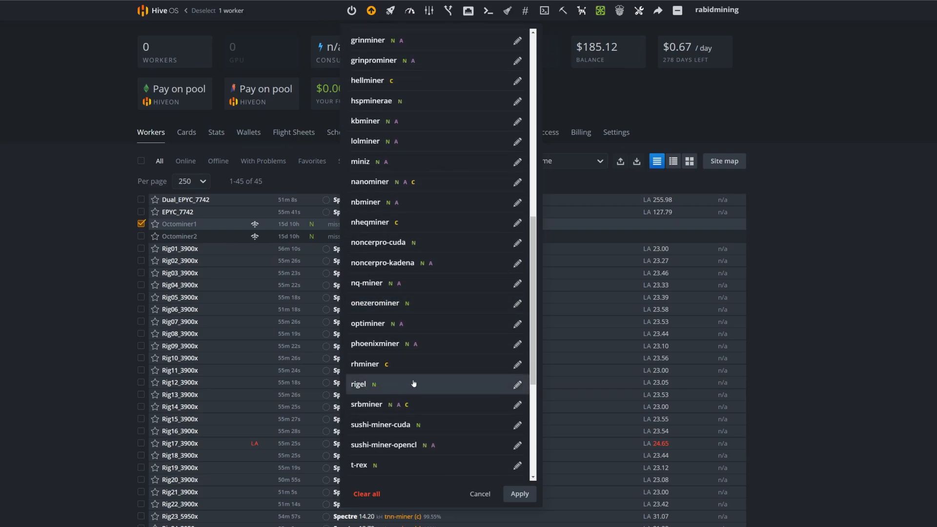
{"action": "left_click", "coordinate": [516, 385]}
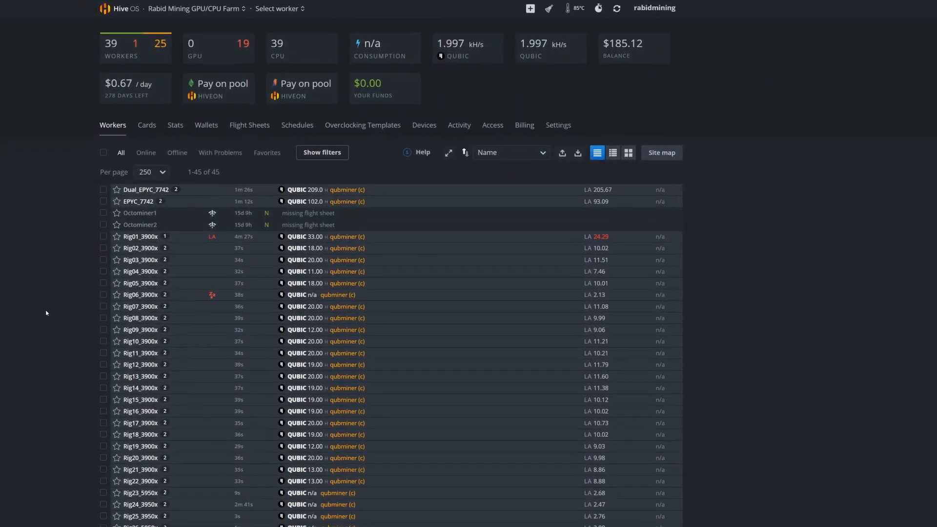
Select all workers except Octominer1, Octominer2 and the rigs from Rig39_9950x onward.
{"action": "scroll", "coordinate": [82, 275], "scroll_direction": "down", "scroll_amount": 1}
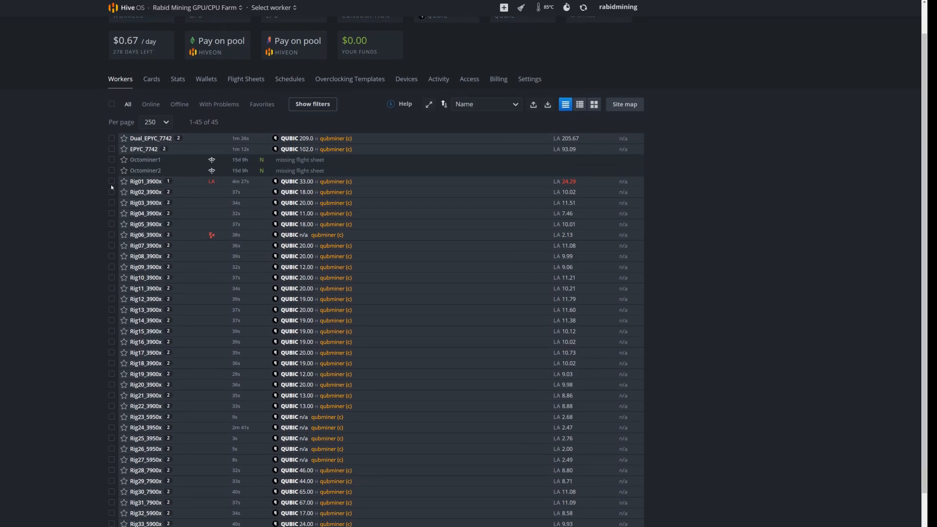
{"action": "left_click", "coordinate": [112, 105]}
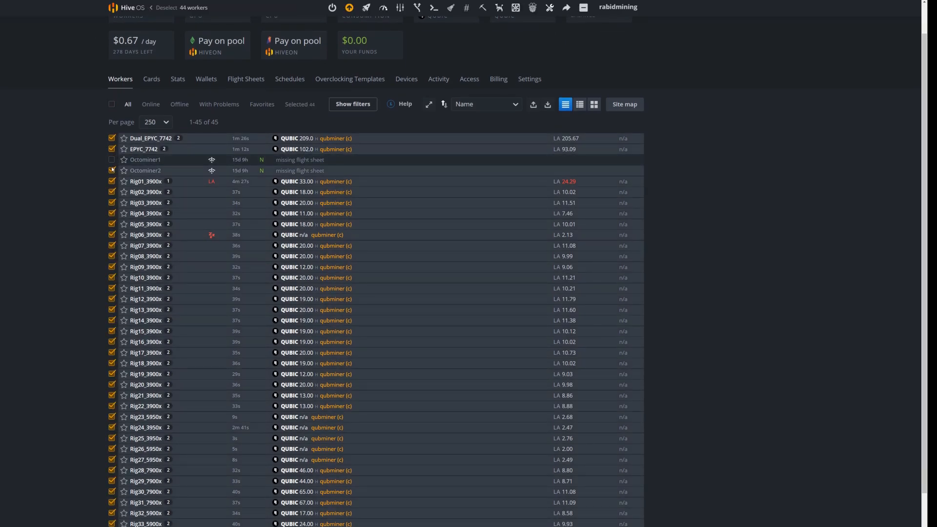
{"action": "scroll", "coordinate": [19, 333], "scroll_direction": "down", "scroll_amount": 2}
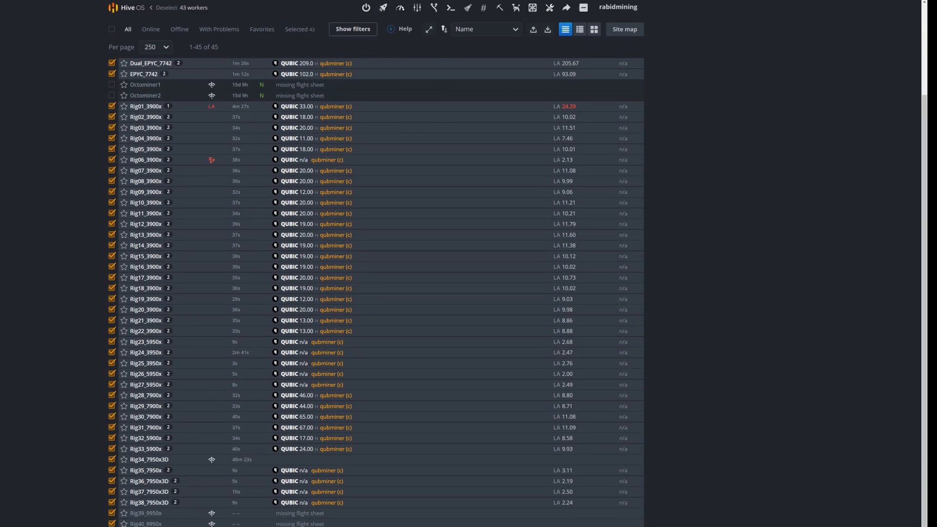
{"action": "left_click", "coordinate": [112, 523]}
{"action": "left_click", "coordinate": [111, 513]}
{"action": "scroll", "coordinate": [100, 505], "scroll_direction": "up", "scroll_amount": 2}
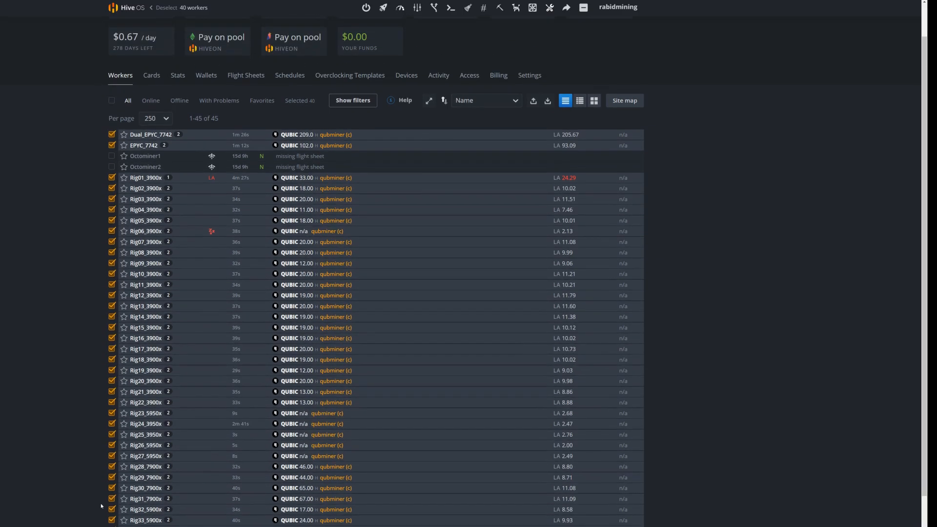
{"action": "scroll", "coordinate": [82, 422], "scroll_direction": "up", "scroll_amount": 1}
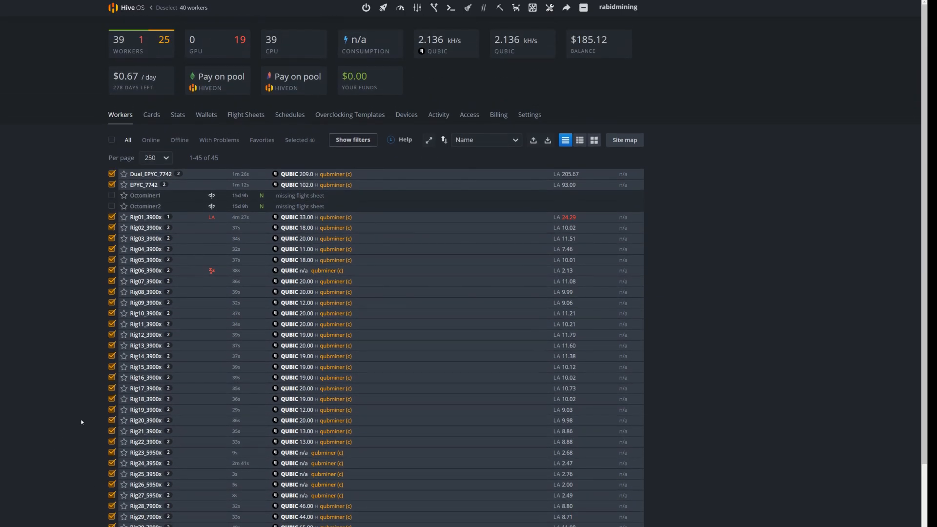
Apply the Spectre Node NEW flight sheet to the 40 selected workers and clear the selection.
{"action": "left_click", "coordinate": [382, 7]}
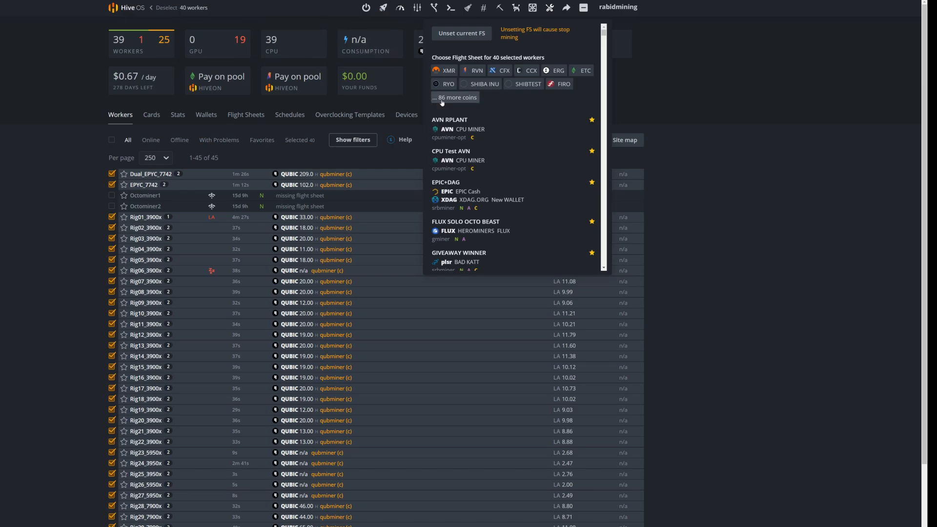
{"action": "scroll", "coordinate": [485, 151], "scroll_direction": "down", "scroll_amount": 3}
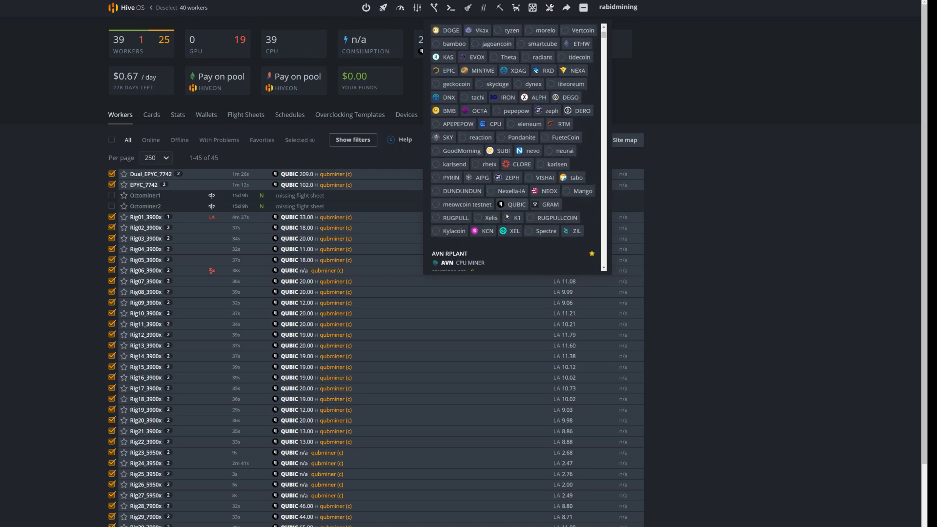
{"action": "left_click", "coordinate": [556, 233]}
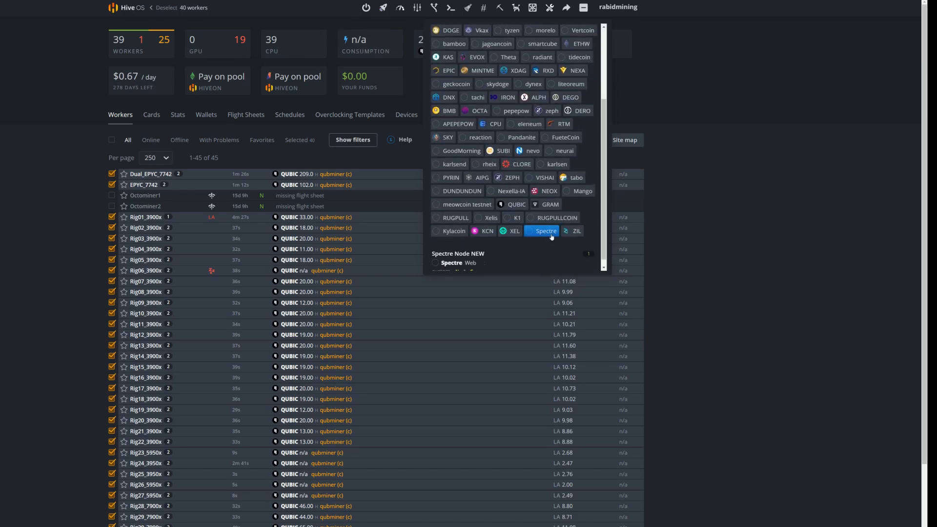
{"action": "left_click", "coordinate": [512, 257]}
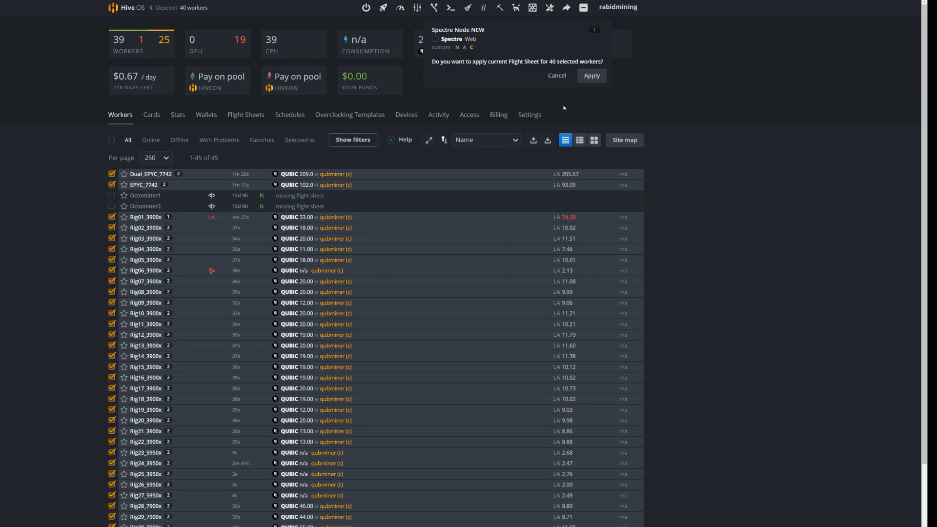
{"action": "left_click", "coordinate": [589, 76]}
{"action": "left_click", "coordinate": [112, 140]}
{"action": "left_click", "coordinate": [112, 141]}
Open the miner set up text file from File Explorer, copy its Spectre argument line, and close both windows.
{"action": "key", "text": "super+e"}
{"action": "left_click", "coordinate": [137, 254]}
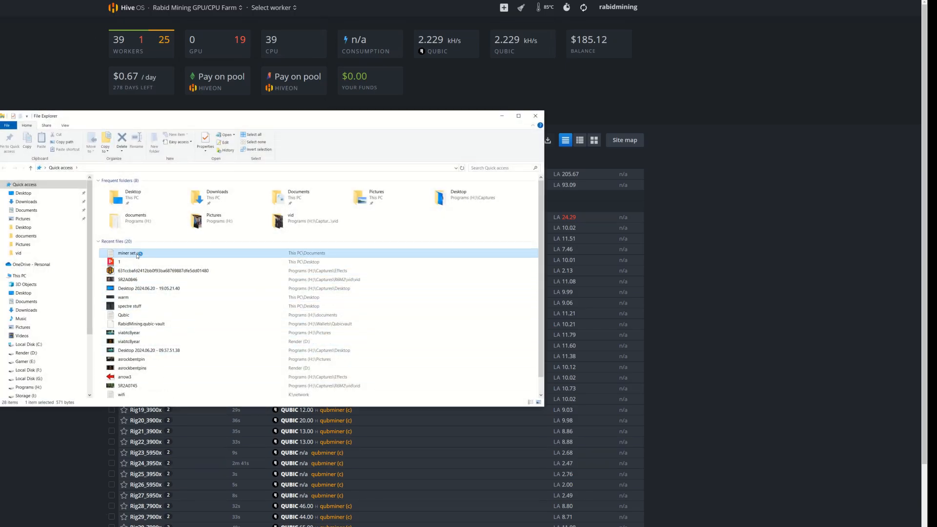
{"action": "left_click_drag", "start_coordinate": [107, 221], "coordinate": [335, 221]}
{"action": "right_click", "coordinate": [323, 222]}
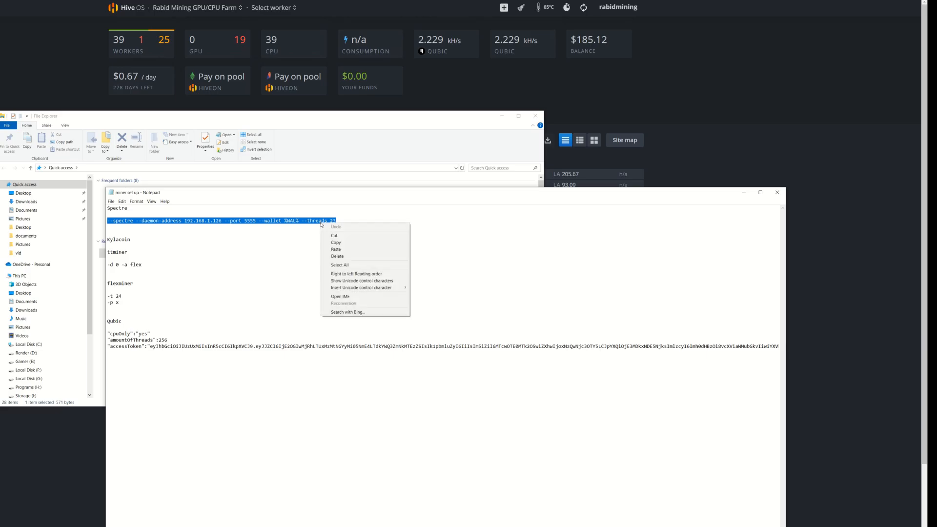
{"action": "left_click", "coordinate": [335, 244]}
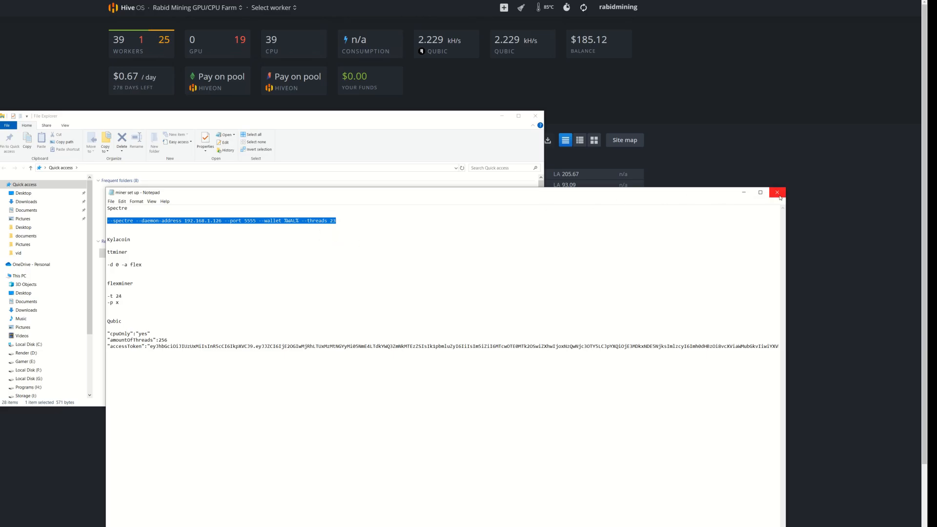
{"action": "left_click", "coordinate": [777, 193]}
{"action": "left_click", "coordinate": [533, 121]}
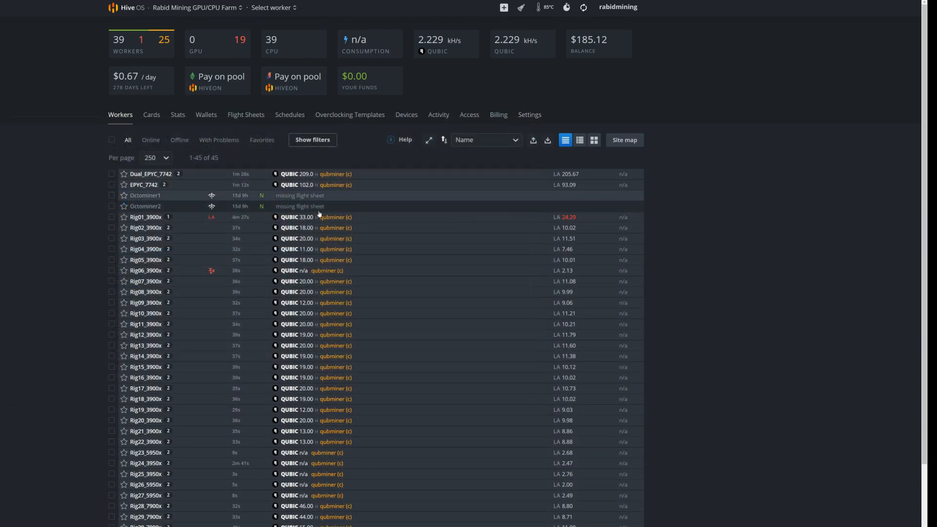
Replace Dual_EPYC_7742's custom miner extra config arguments with the copied Spectre line, adjust its thread count, apply the tuning and deselect the worker.
{"action": "left_click", "coordinate": [112, 175]}
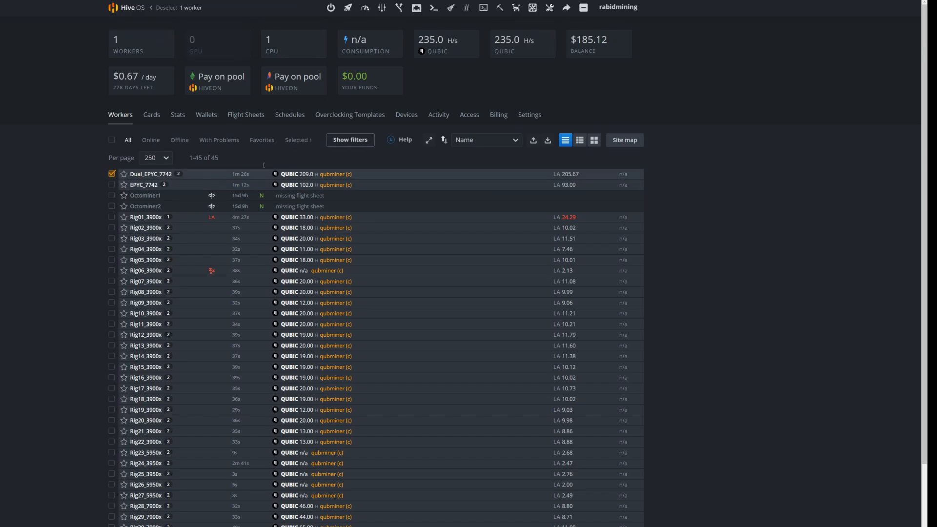
{"action": "left_click", "coordinate": [381, 8]}
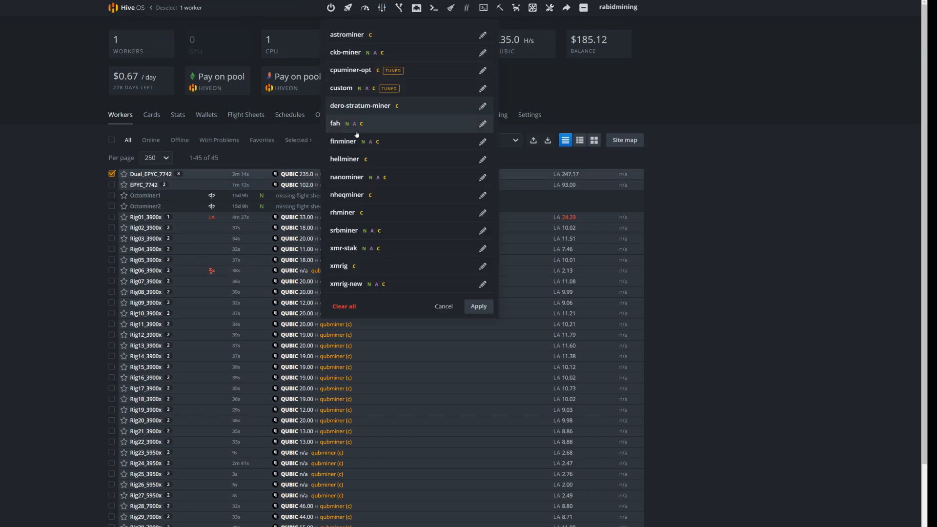
{"action": "left_click", "coordinate": [483, 88]}
{"action": "key", "text": "ctrl+a"}
{"action": "key", "text": "BackSpace"}
{"action": "key", "text": "ctrl+v"}
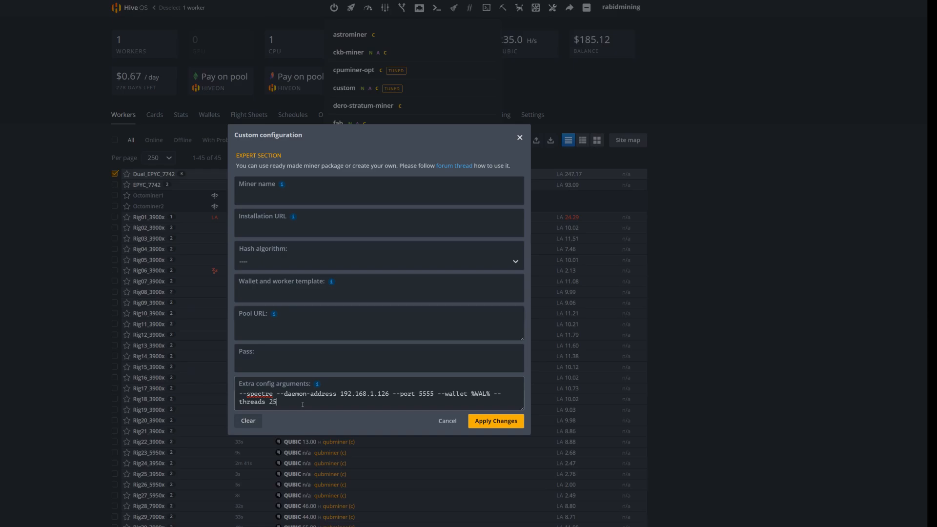
{"action": "left_click", "coordinate": [465, 421]}
{"action": "left_click", "coordinate": [478, 305]}
{"action": "left_click", "coordinate": [112, 174]}
Set EPYC_7742's custom miner extra config arguments to --spectre --daemon-address 192.168.1.126 --port 5555 --wallet %WAL% --threads 127, apply the tuning and deselect the worker.
{"action": "left_click", "coordinate": [112, 185]}
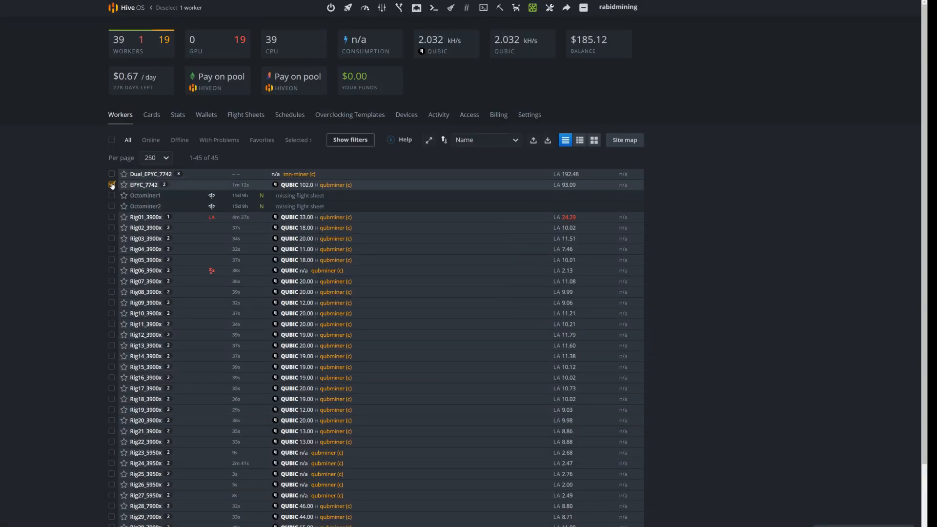
{"action": "left_click", "coordinate": [381, 8]}
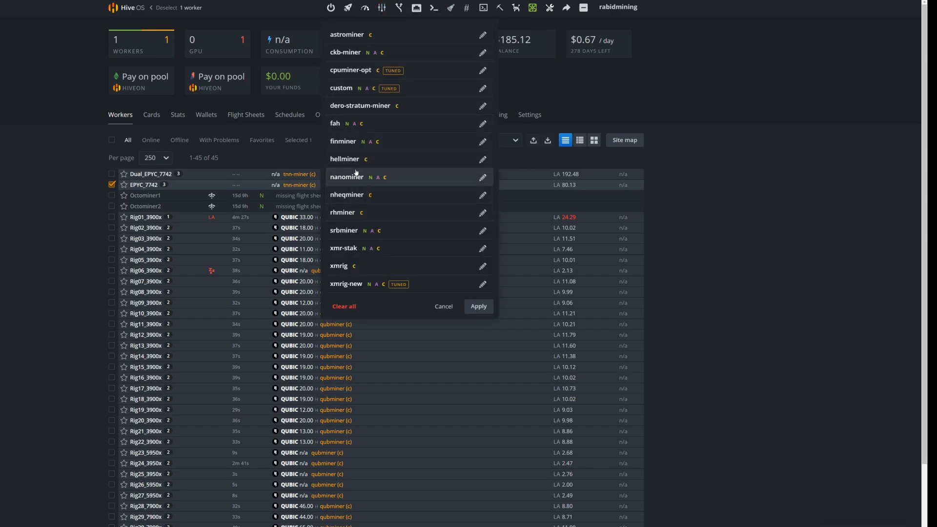
{"action": "left_click", "coordinate": [482, 87]}
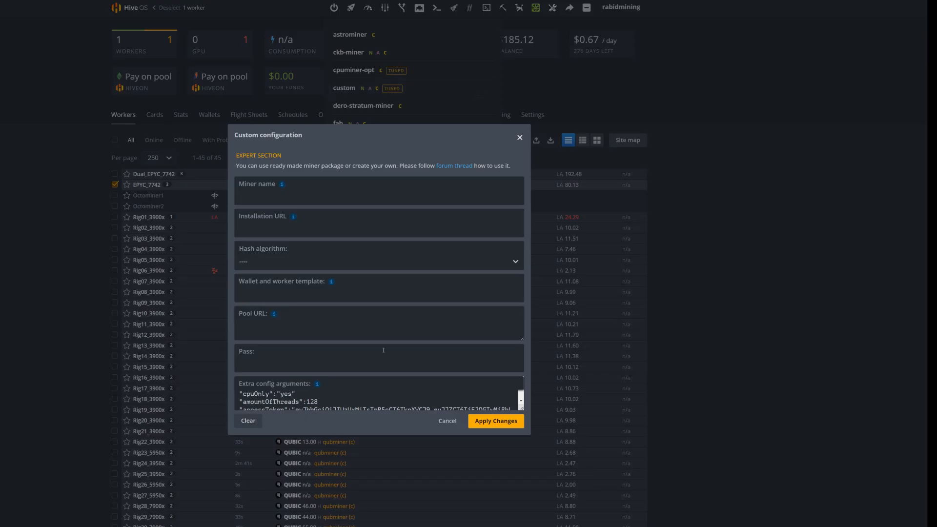
{"action": "left_click_drag", "start_coordinate": [237, 391], "coordinate": [529, 430]}
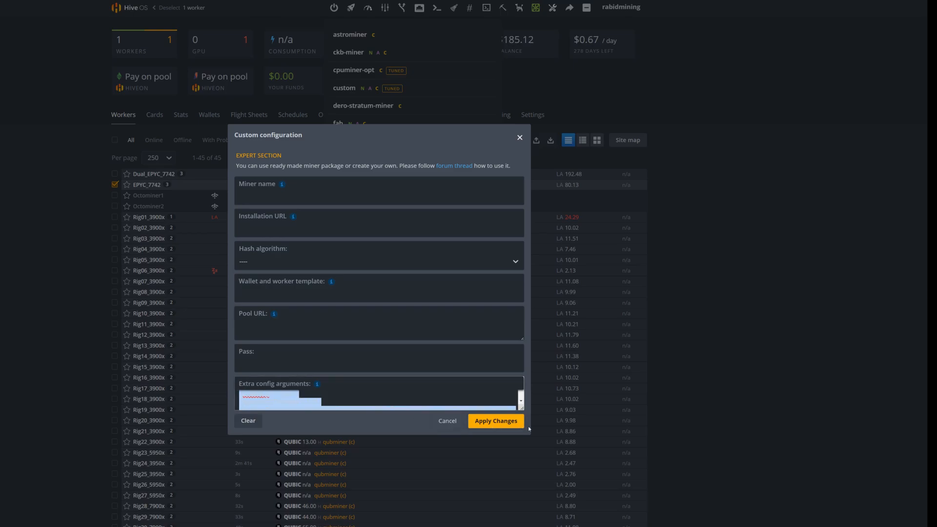
{"action": "key", "text": "BackSpace"}
{"action": "left_click_drag", "start_coordinate": [472, 406], "coordinate": [226, 389]}
{"action": "key", "text": "BackSpace"}
{"action": "key", "text": "ctrl+v"}
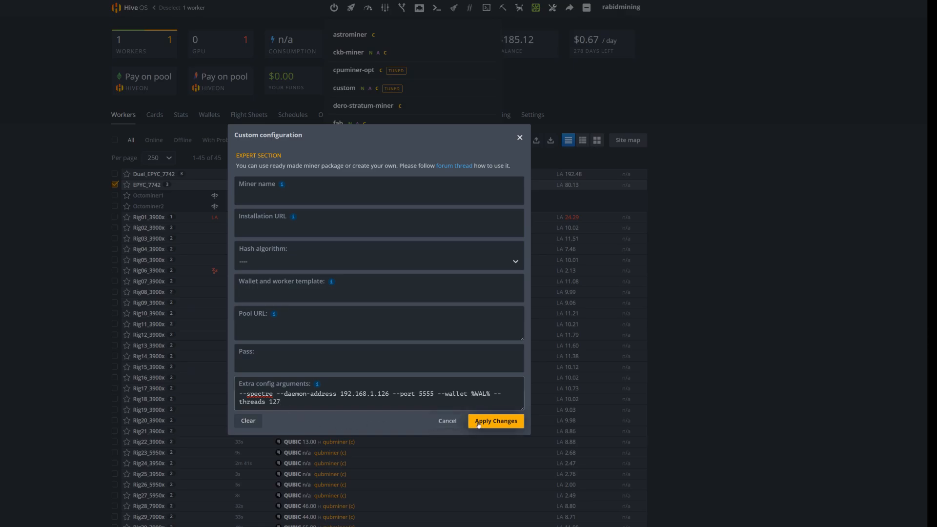
{"action": "left_click", "coordinate": [496, 420]}
{"action": "left_click", "coordinate": [477, 306]}
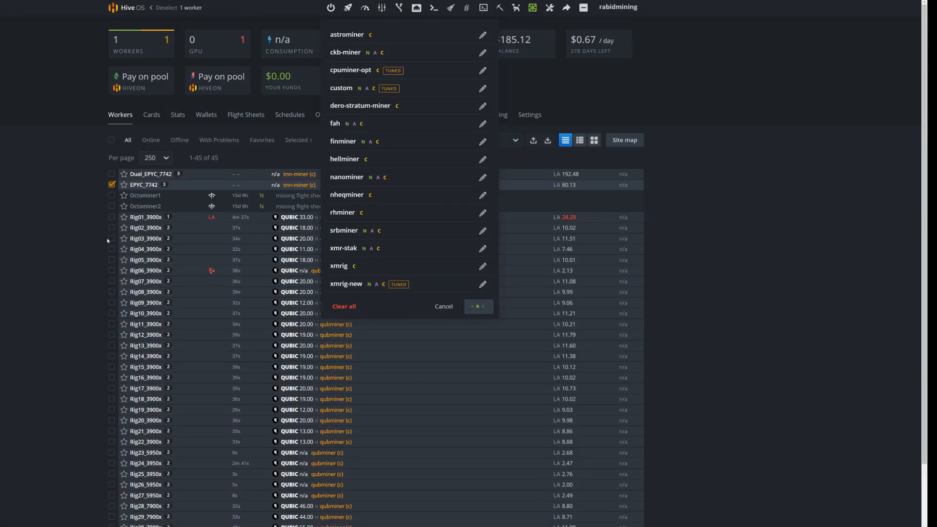
{"action": "left_click", "coordinate": [112, 184]}
Select all workers except Dual_EPYC_7742, EPYC_7742, Octominer1 and Octominer2.
{"action": "left_click", "coordinate": [112, 140]}
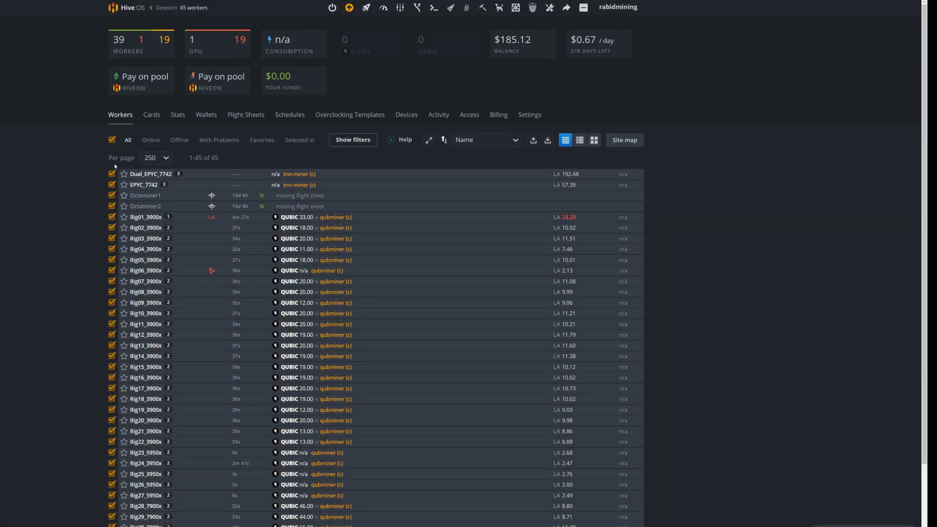
{"action": "left_click", "coordinate": [112, 174]}
{"action": "left_click", "coordinate": [111, 185]}
{"action": "left_click", "coordinate": [112, 195]}
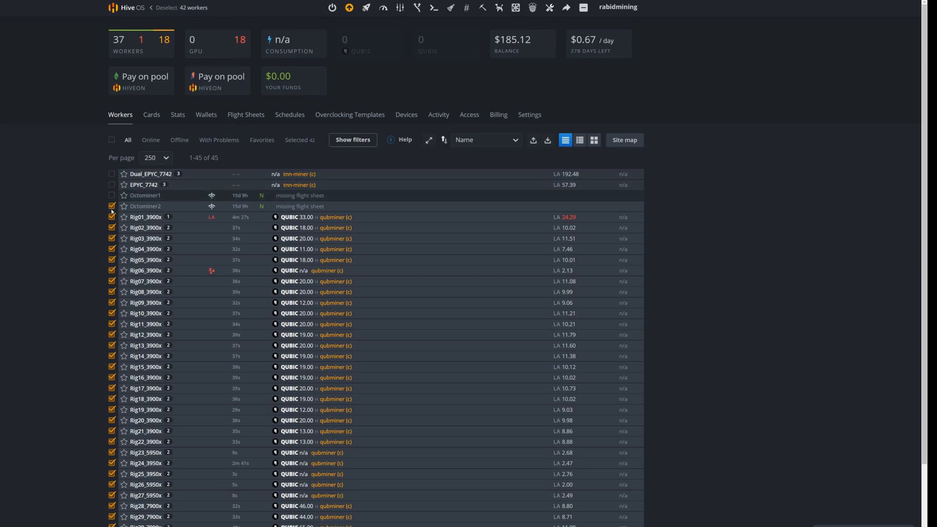
{"action": "left_click", "coordinate": [111, 206]}
{"action": "scroll", "coordinate": [52, 330], "scroll_direction": "down", "scroll_amount": 2}
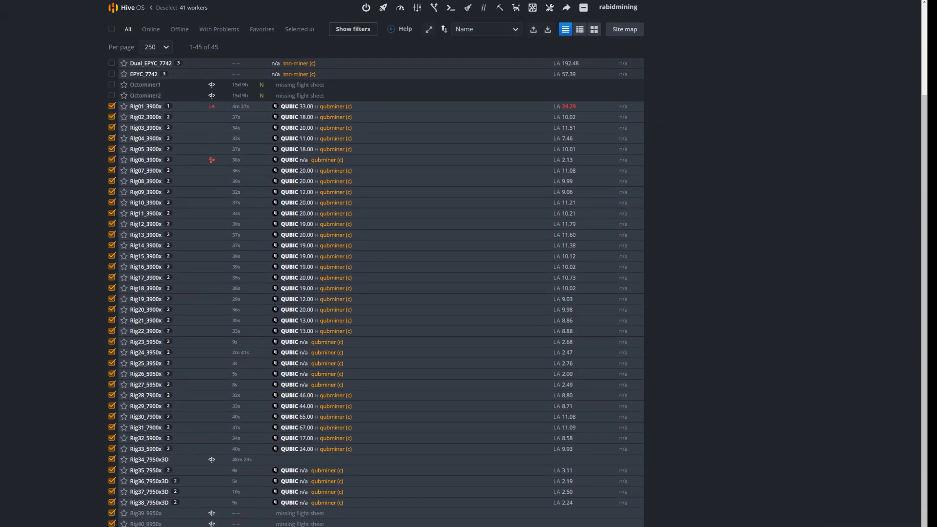
Remove Rig23 through Rig27 and all rigs from Rig34_7950x3D onward from the selection.
{"action": "left_click", "coordinate": [112, 523]}
{"action": "left_click", "coordinate": [112, 513]}
{"action": "left_click", "coordinate": [112, 502]}
{"action": "left_click", "coordinate": [112, 491]}
{"action": "left_click", "coordinate": [112, 481]}
{"action": "left_click", "coordinate": [112, 470]}
{"action": "left_click", "coordinate": [111, 459]}
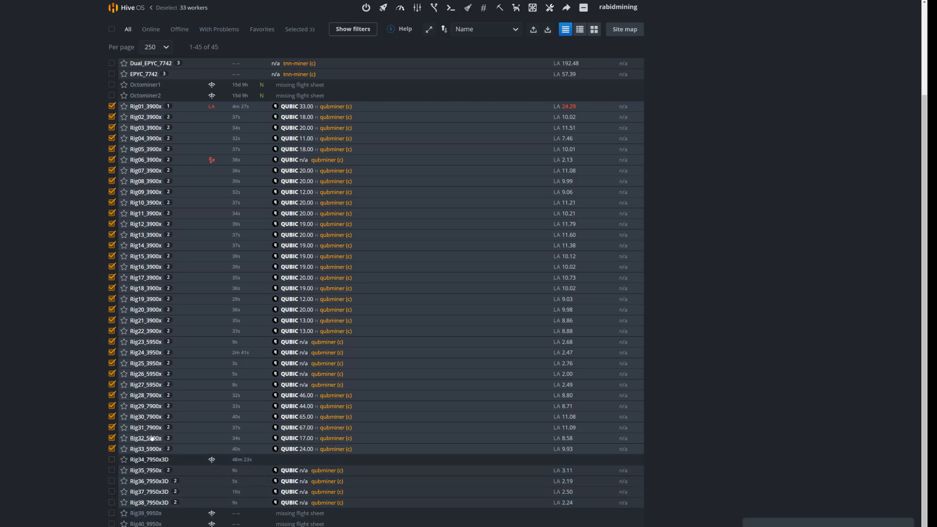
{"action": "left_click", "coordinate": [112, 384]}
{"action": "left_click", "coordinate": [112, 374]}
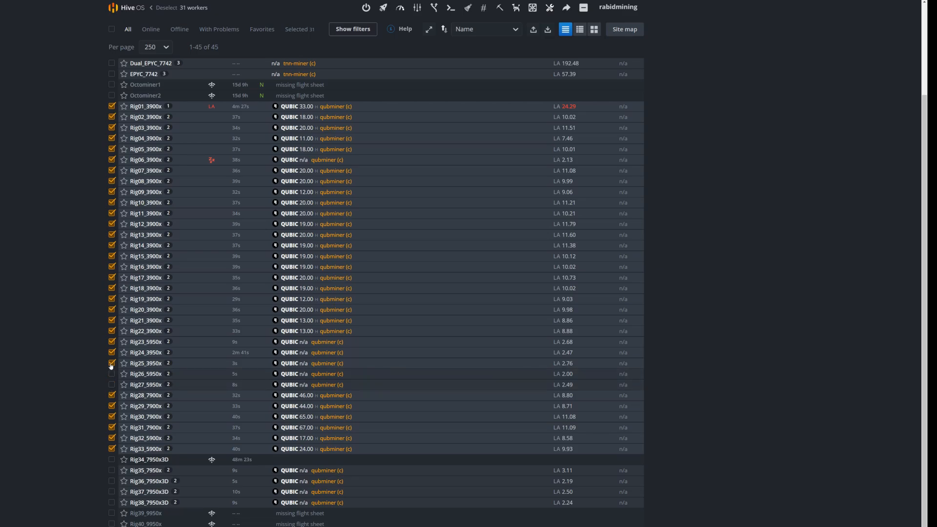
{"action": "left_click", "coordinate": [111, 363]}
{"action": "left_click", "coordinate": [112, 342]}
Set the 28 selected rigs' custom miner extra config arguments to --spectre --daemon-address 192.168.1.126 --port 5555 --wallet %WAL% --threads 23 and apply the tuning.
{"action": "left_click", "coordinate": [417, 8]}
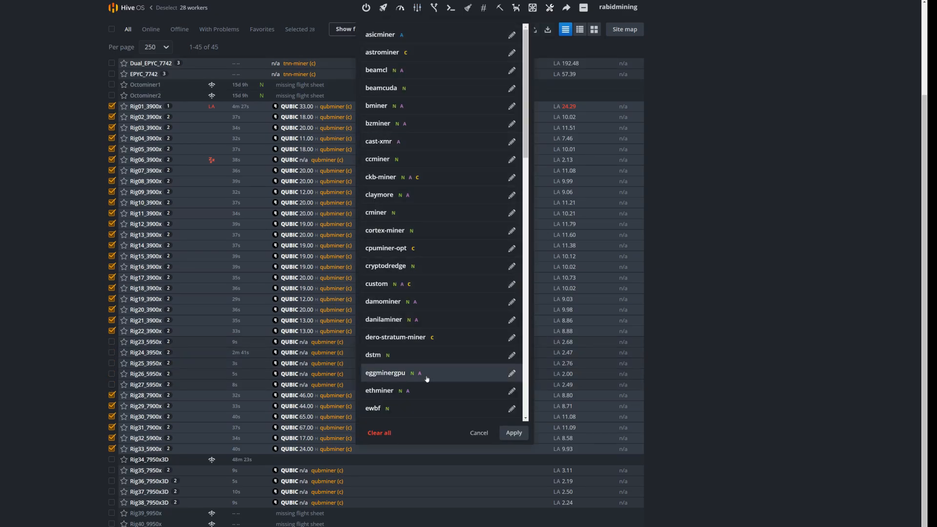
{"action": "left_click", "coordinate": [511, 284]}
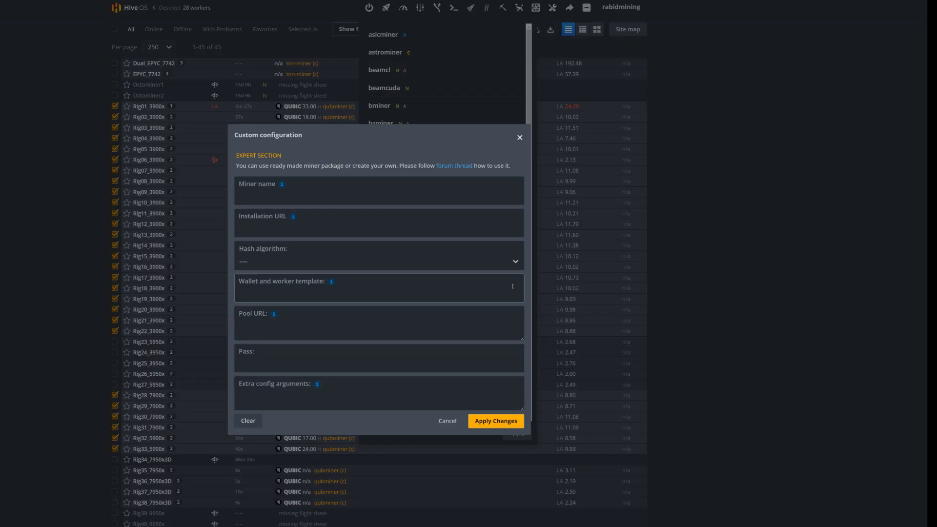
{"action": "left_click", "coordinate": [261, 401]}
{"action": "type", "text": "--spectre --daemon-address 192.168.1.126 --port 5555 --wallet %WAL% --threads 23"}
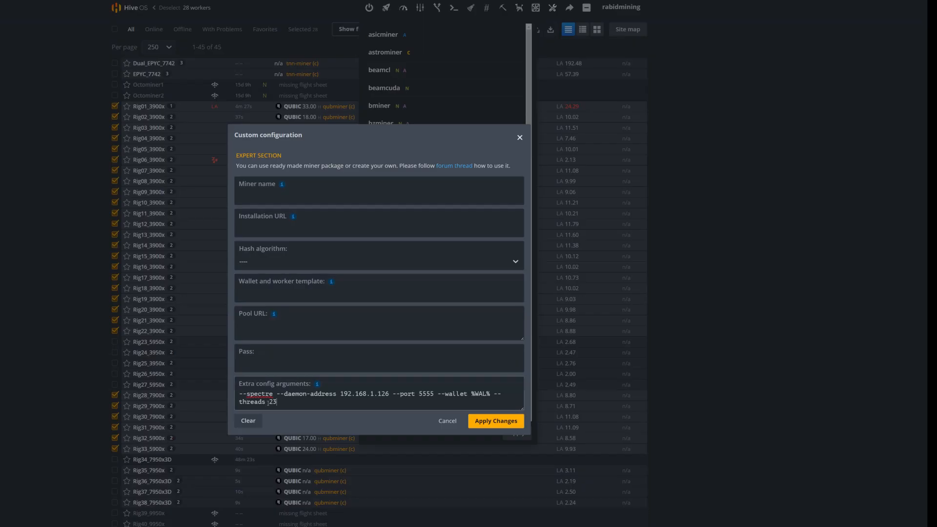
{"action": "left_click", "coordinate": [496, 421]}
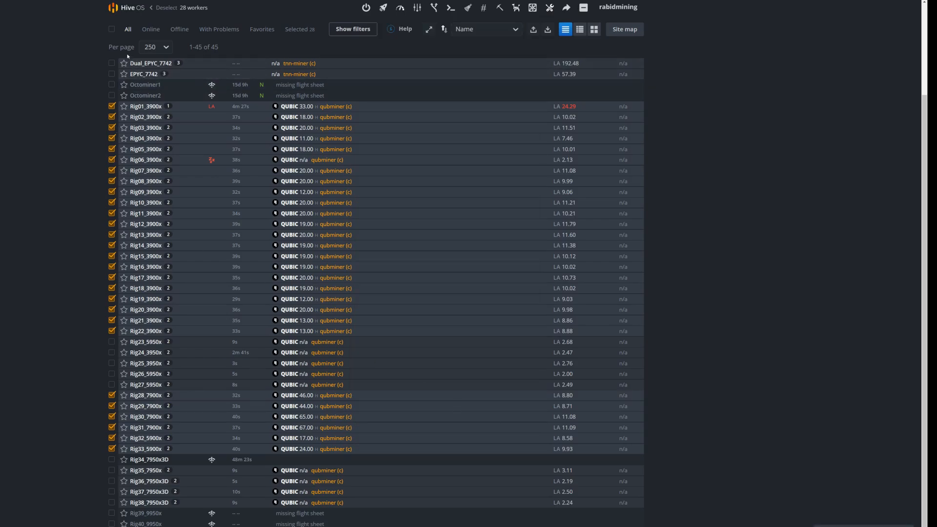
Clear the current worker selection and select only Rig23 through Rig27 and Rig34_7950x3D through Rig38_7950x3D.
{"action": "left_click", "coordinate": [111, 28]}
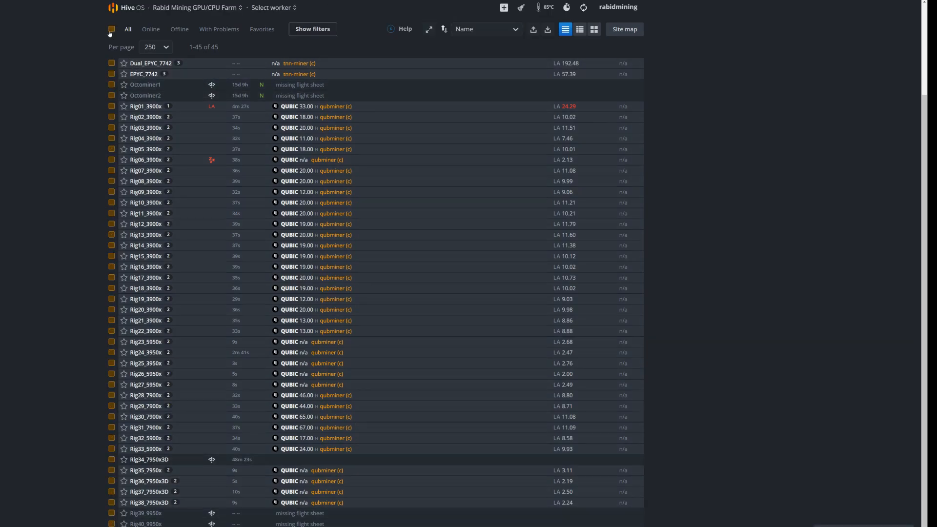
{"action": "left_click", "coordinate": [111, 503]}
{"action": "left_click", "coordinate": [111, 491]}
{"action": "left_click", "coordinate": [111, 481]}
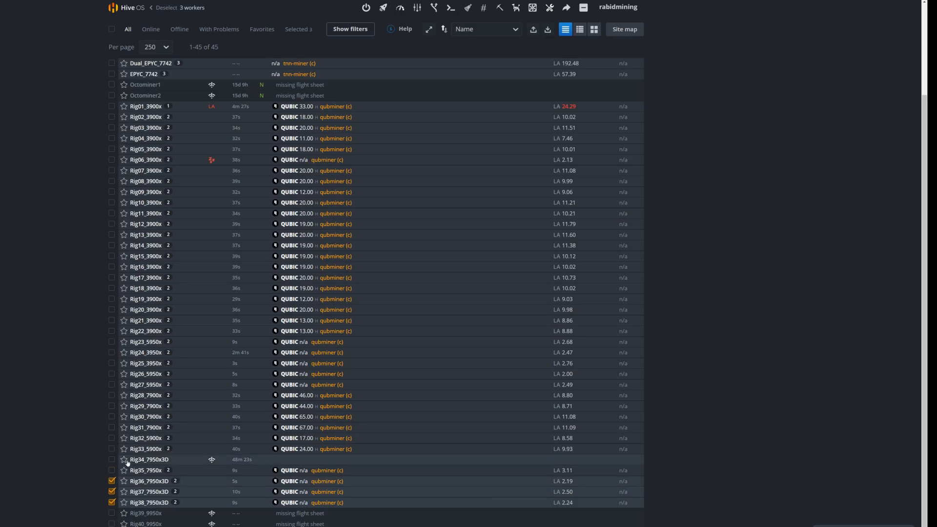
{"action": "left_click", "coordinate": [112, 385]}
{"action": "left_click", "coordinate": [113, 373]}
{"action": "left_click", "coordinate": [112, 364]}
{"action": "left_click", "coordinate": [112, 353]}
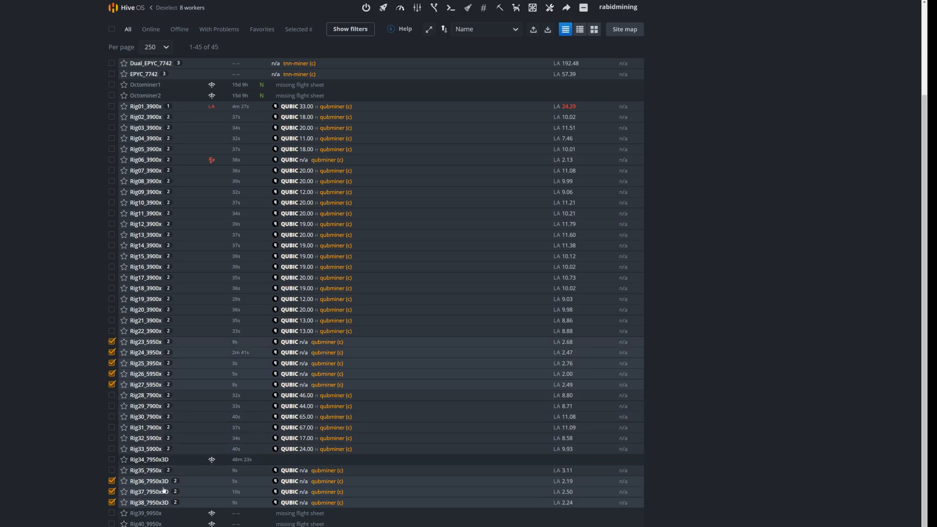
{"action": "left_click", "coordinate": [112, 471]}
{"action": "left_click", "coordinate": [112, 460]}
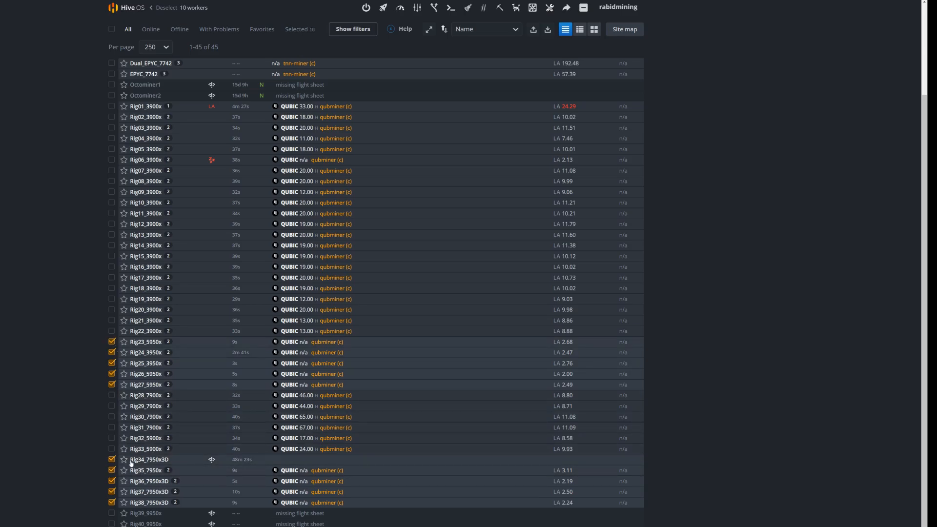
Set the 10 selected rigs' custom miner extra config arguments to --spectre --daemon-address 192.168.1.126 --port 5555 --wallet %WAL% with an adjusted --threads value, apply and clear the selection.
{"action": "left_click", "coordinate": [420, 11]}
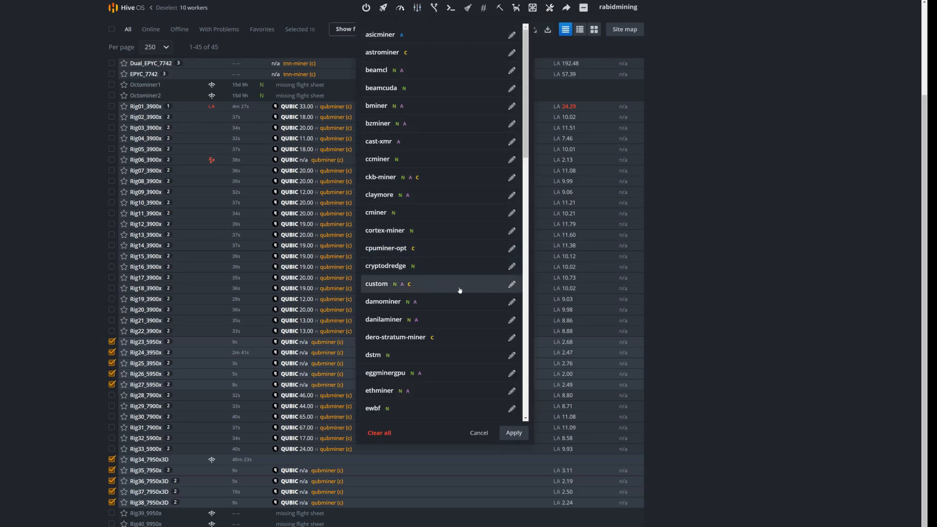
{"action": "left_click", "coordinate": [512, 284]}
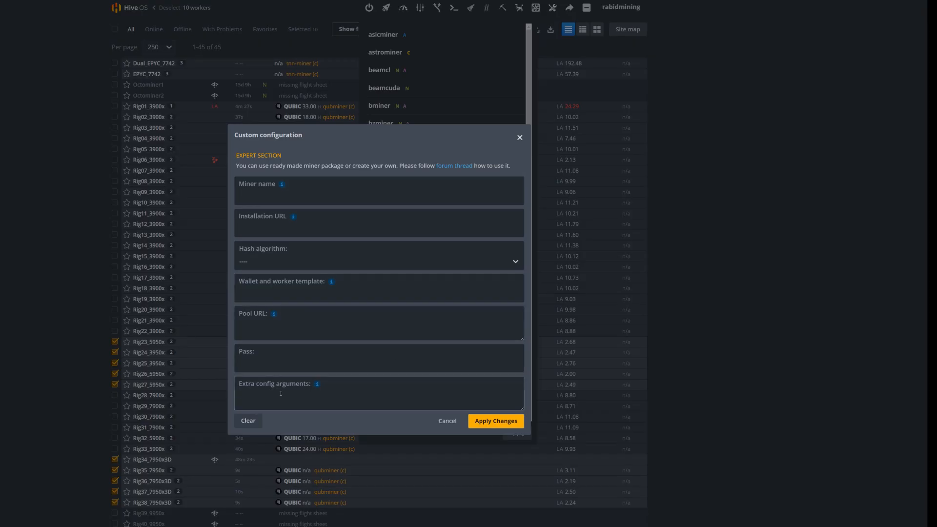
{"action": "left_click", "coordinate": [280, 393]}
{"action": "type", "text": "--spectre --daemon-address 192.168.1.126 --port 5555 --wallet %WAL% --threads 23"}
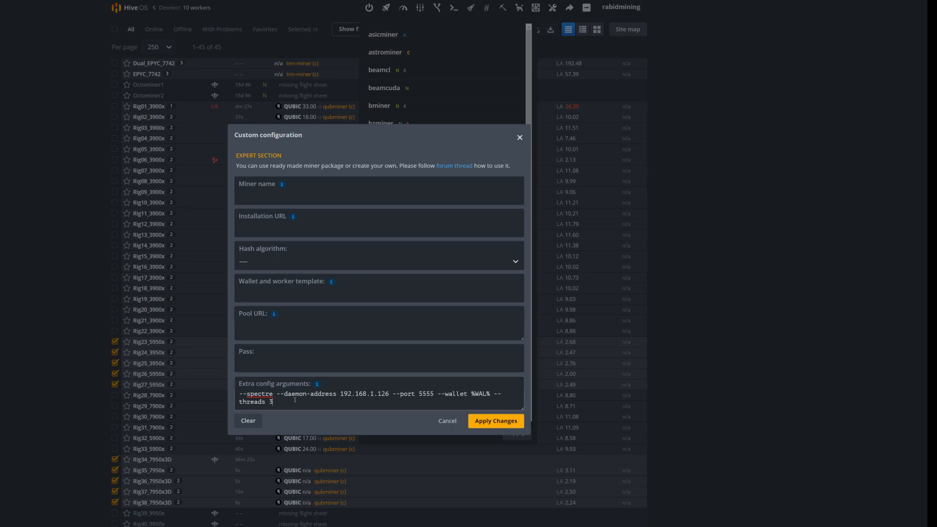
{"action": "left_click", "coordinate": [489, 429]}
{"action": "left_click", "coordinate": [513, 432]}
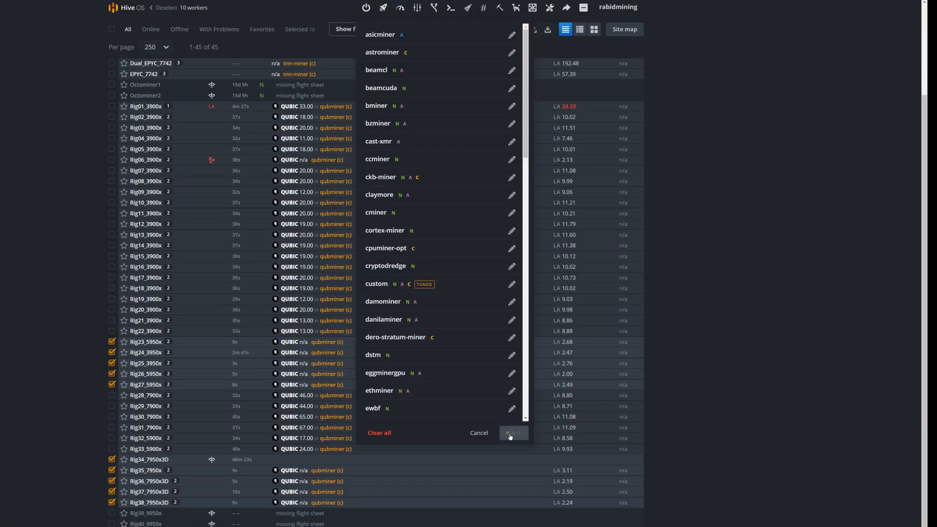
{"action": "scroll", "coordinate": [154, 424], "scroll_direction": "up", "scroll_amount": 3}
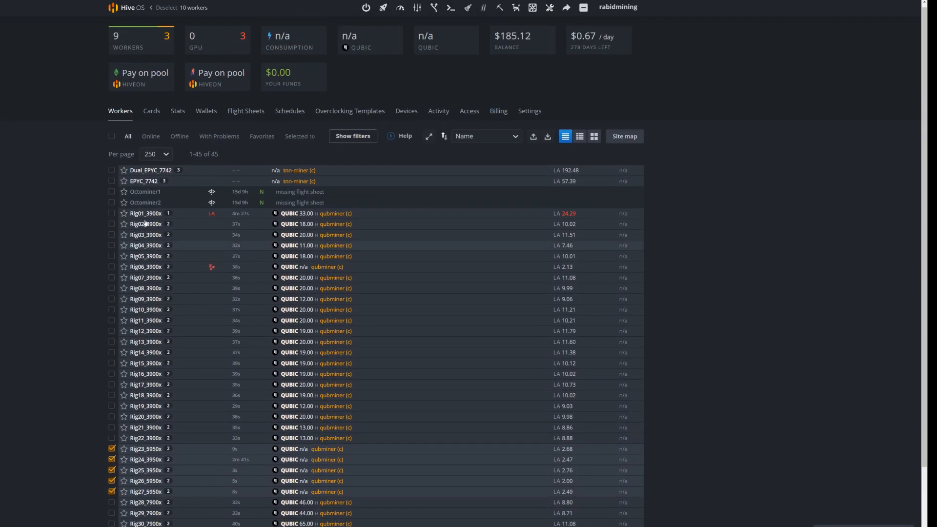
{"action": "left_click", "coordinate": [112, 137]}
Refresh the farm's worker list, check the custom miner tuning of Rig01_3900x and return to the farm's workers.
{"action": "scroll", "coordinate": [47, 290], "scroll_direction": "down", "scroll_amount": 2}
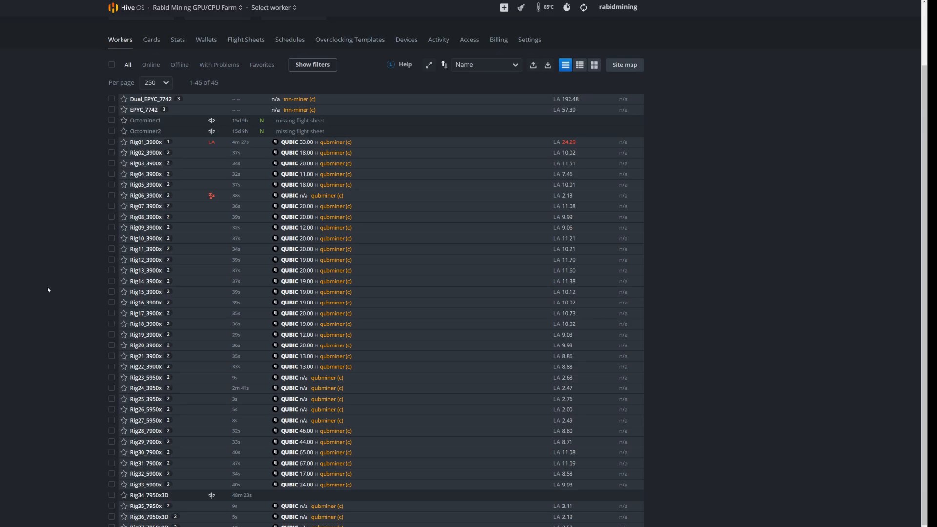
{"action": "left_click", "coordinate": [583, 7]}
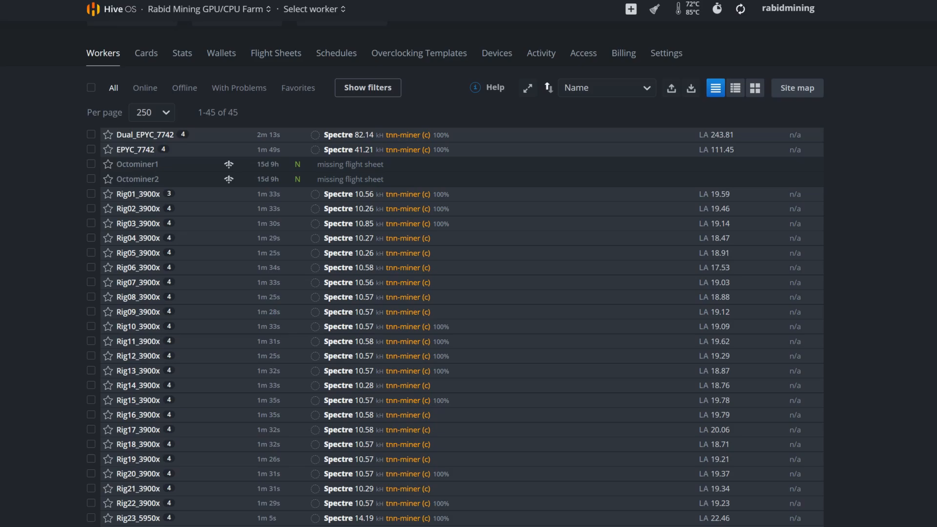
{"action": "left_click", "coordinate": [129, 193]}
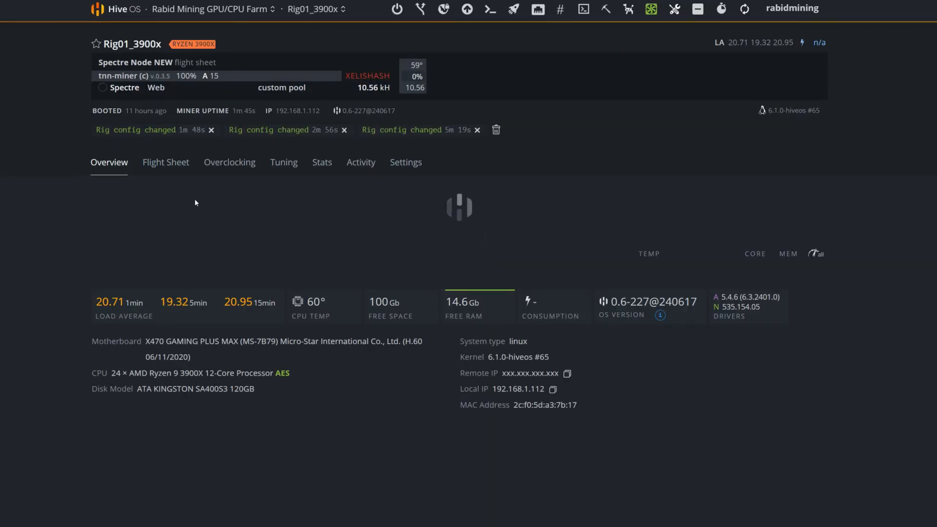
{"action": "left_click", "coordinate": [292, 162]}
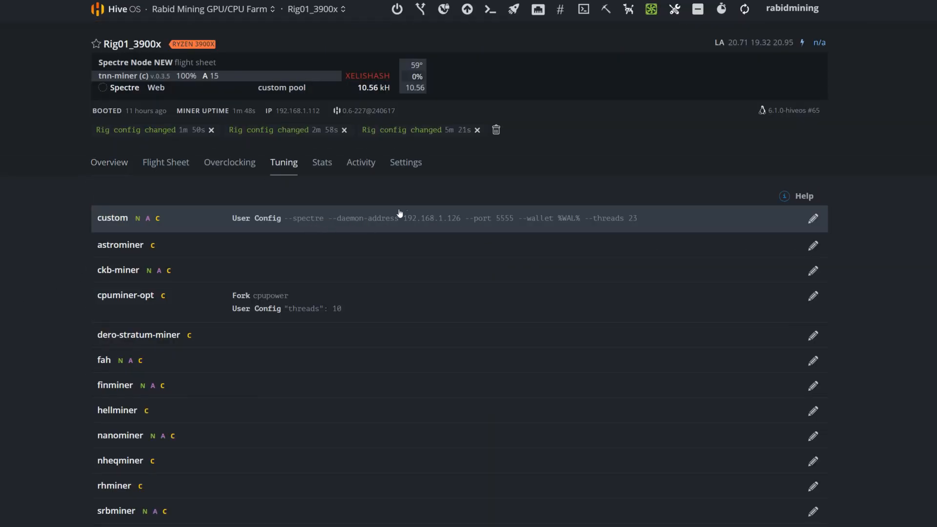
{"action": "left_click", "coordinate": [205, 10]}
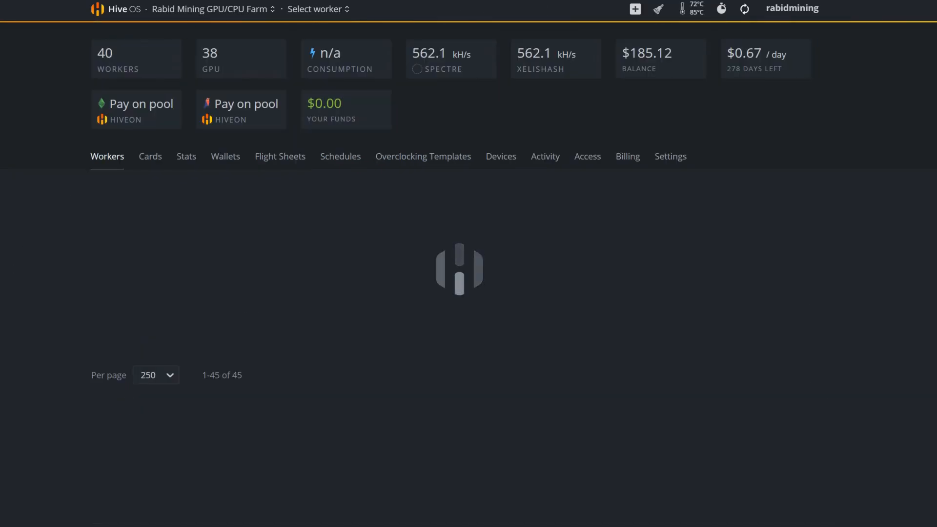
{"action": "scroll", "coordinate": [459, 293], "scroll_direction": "down", "scroll_amount": 1}
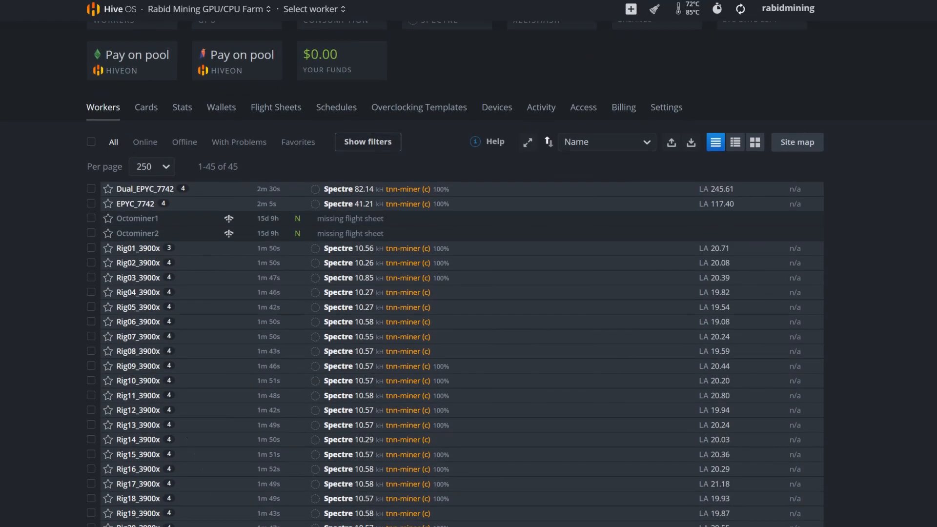